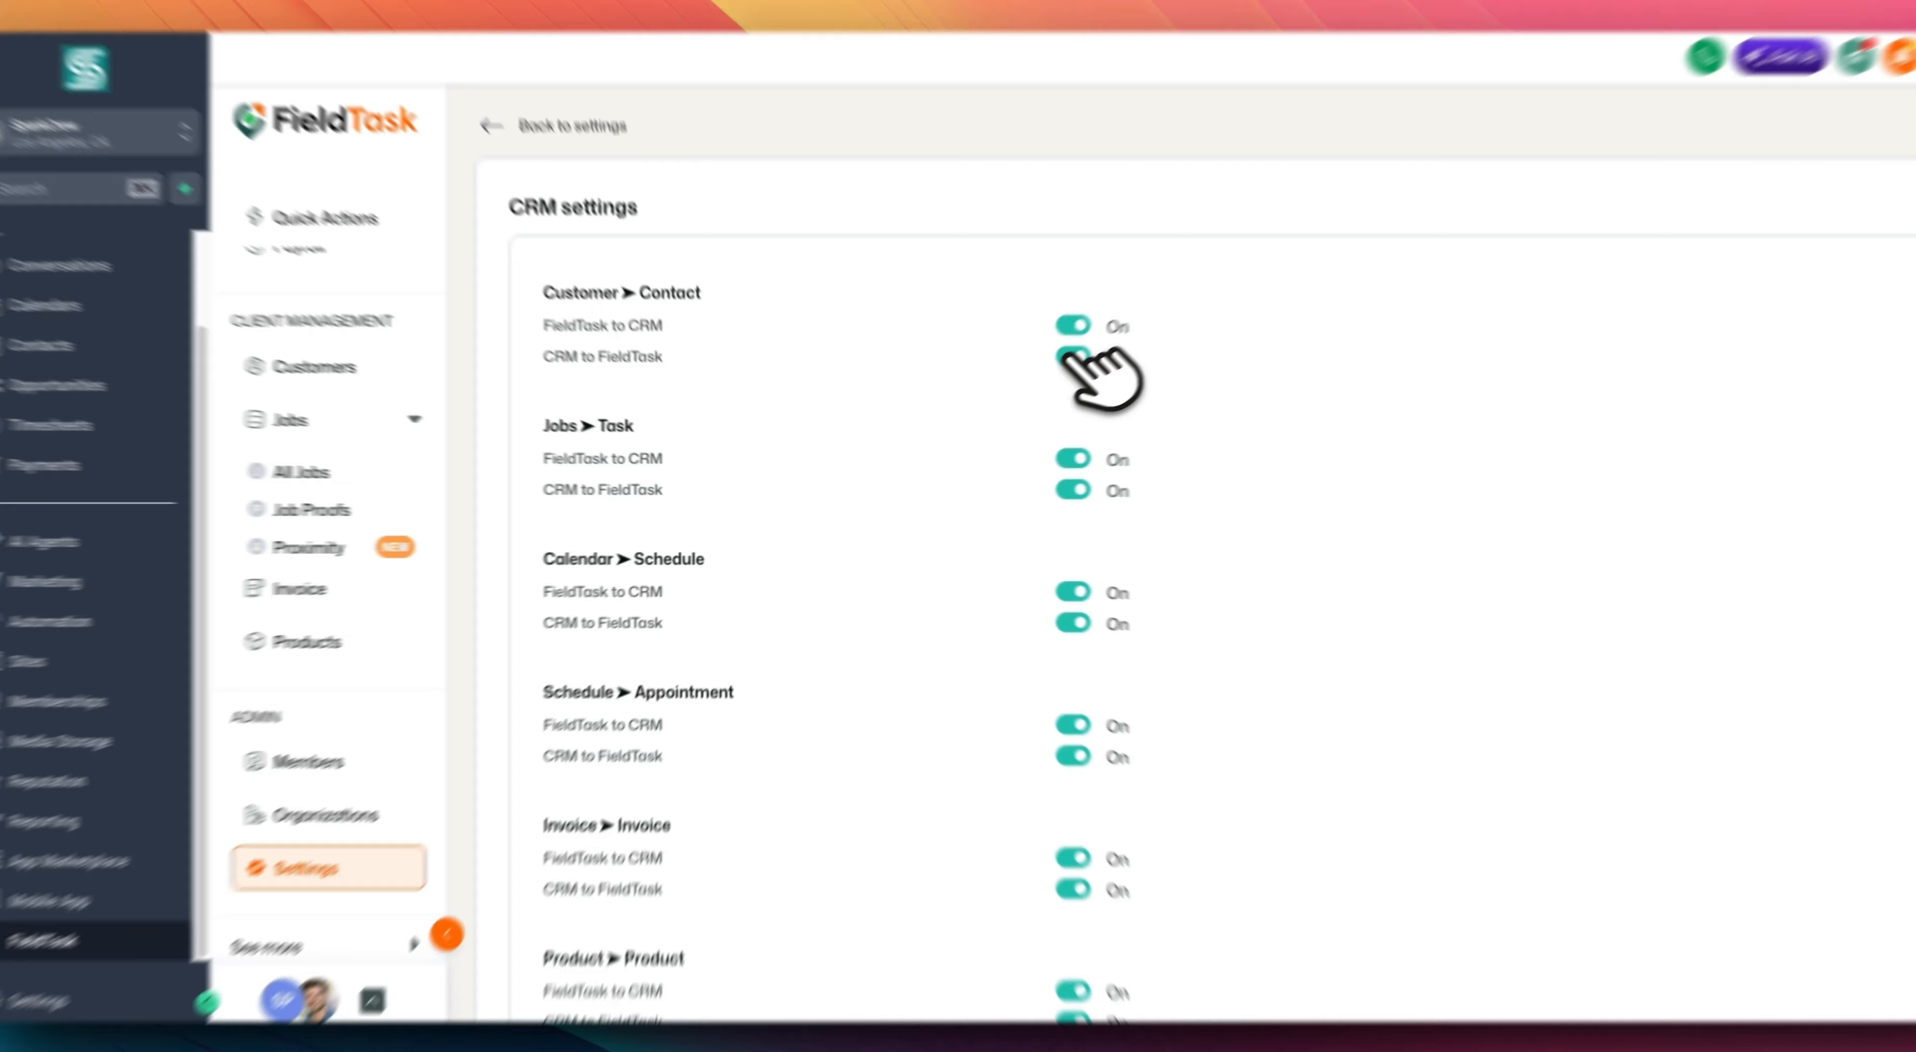
Turn the Customer to Contact sync from CRM to FieldTask off and back on, and review the remaining sync directions
click(1025, 388)
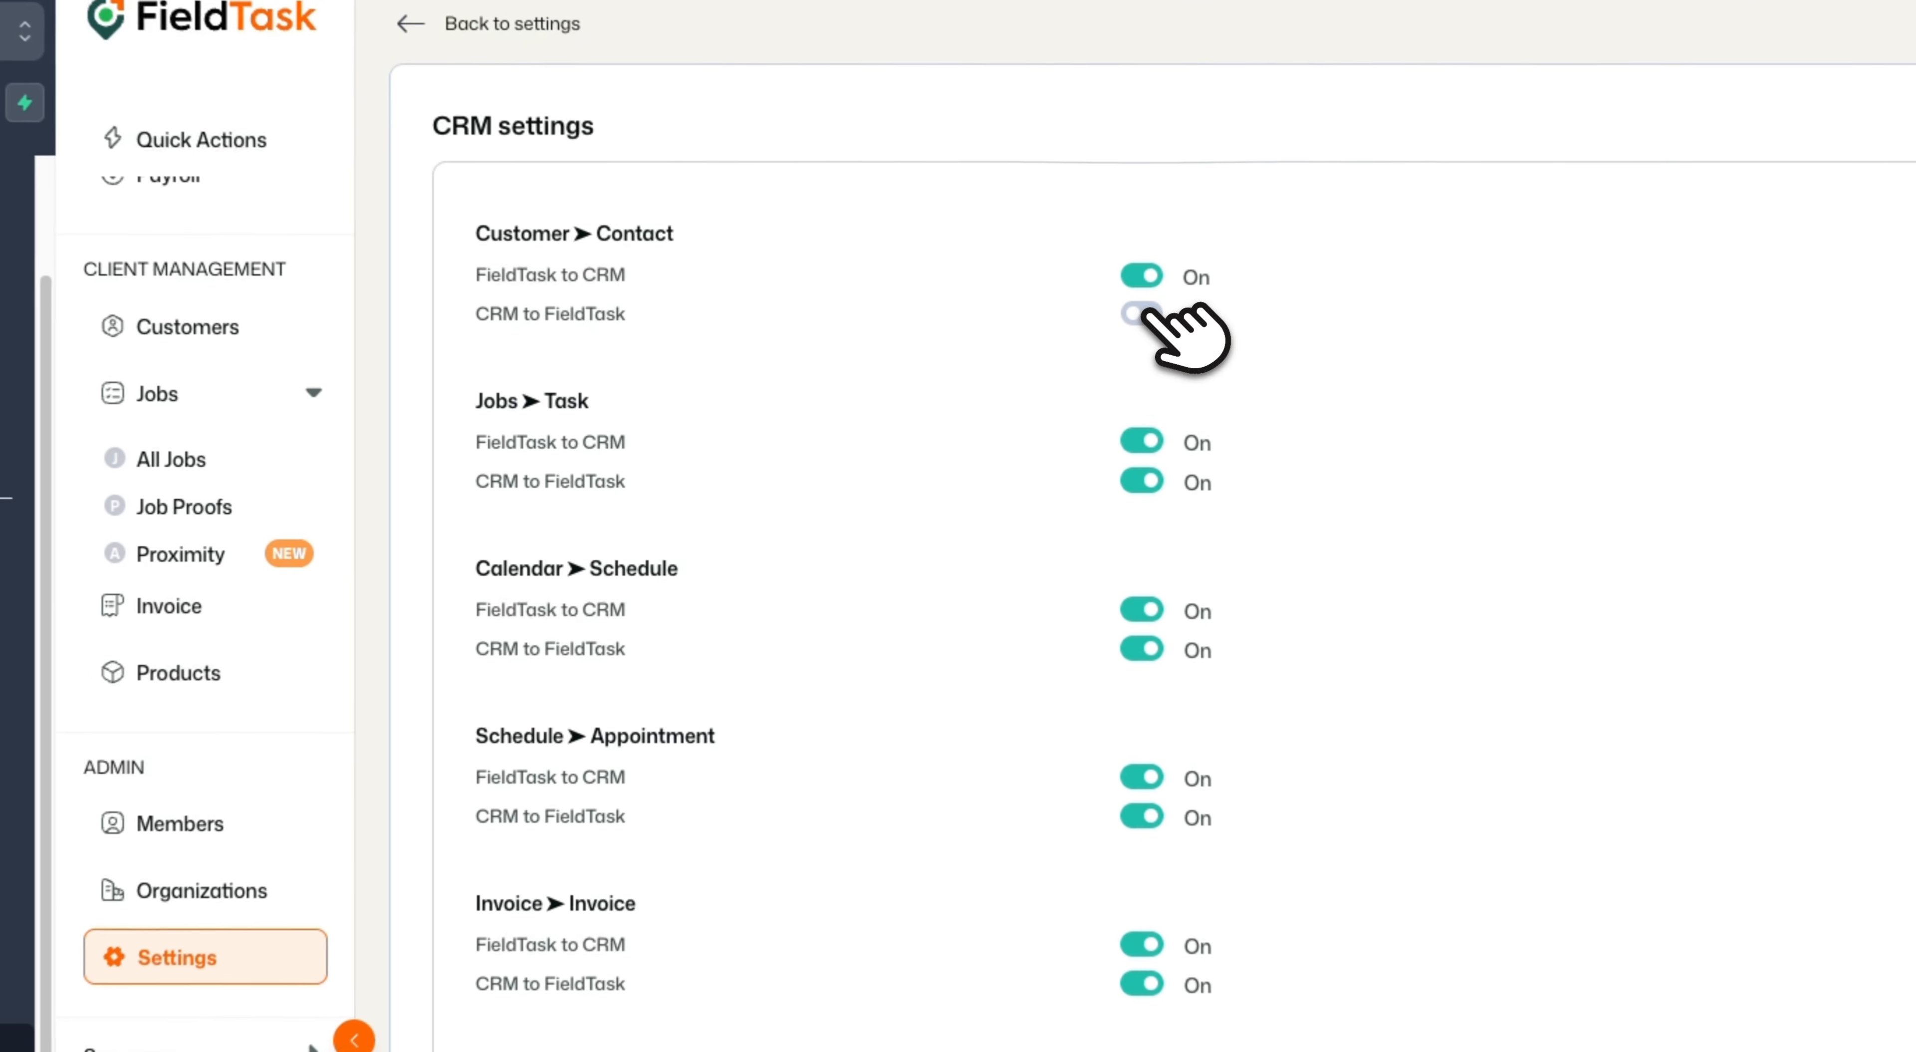
click(1143, 313)
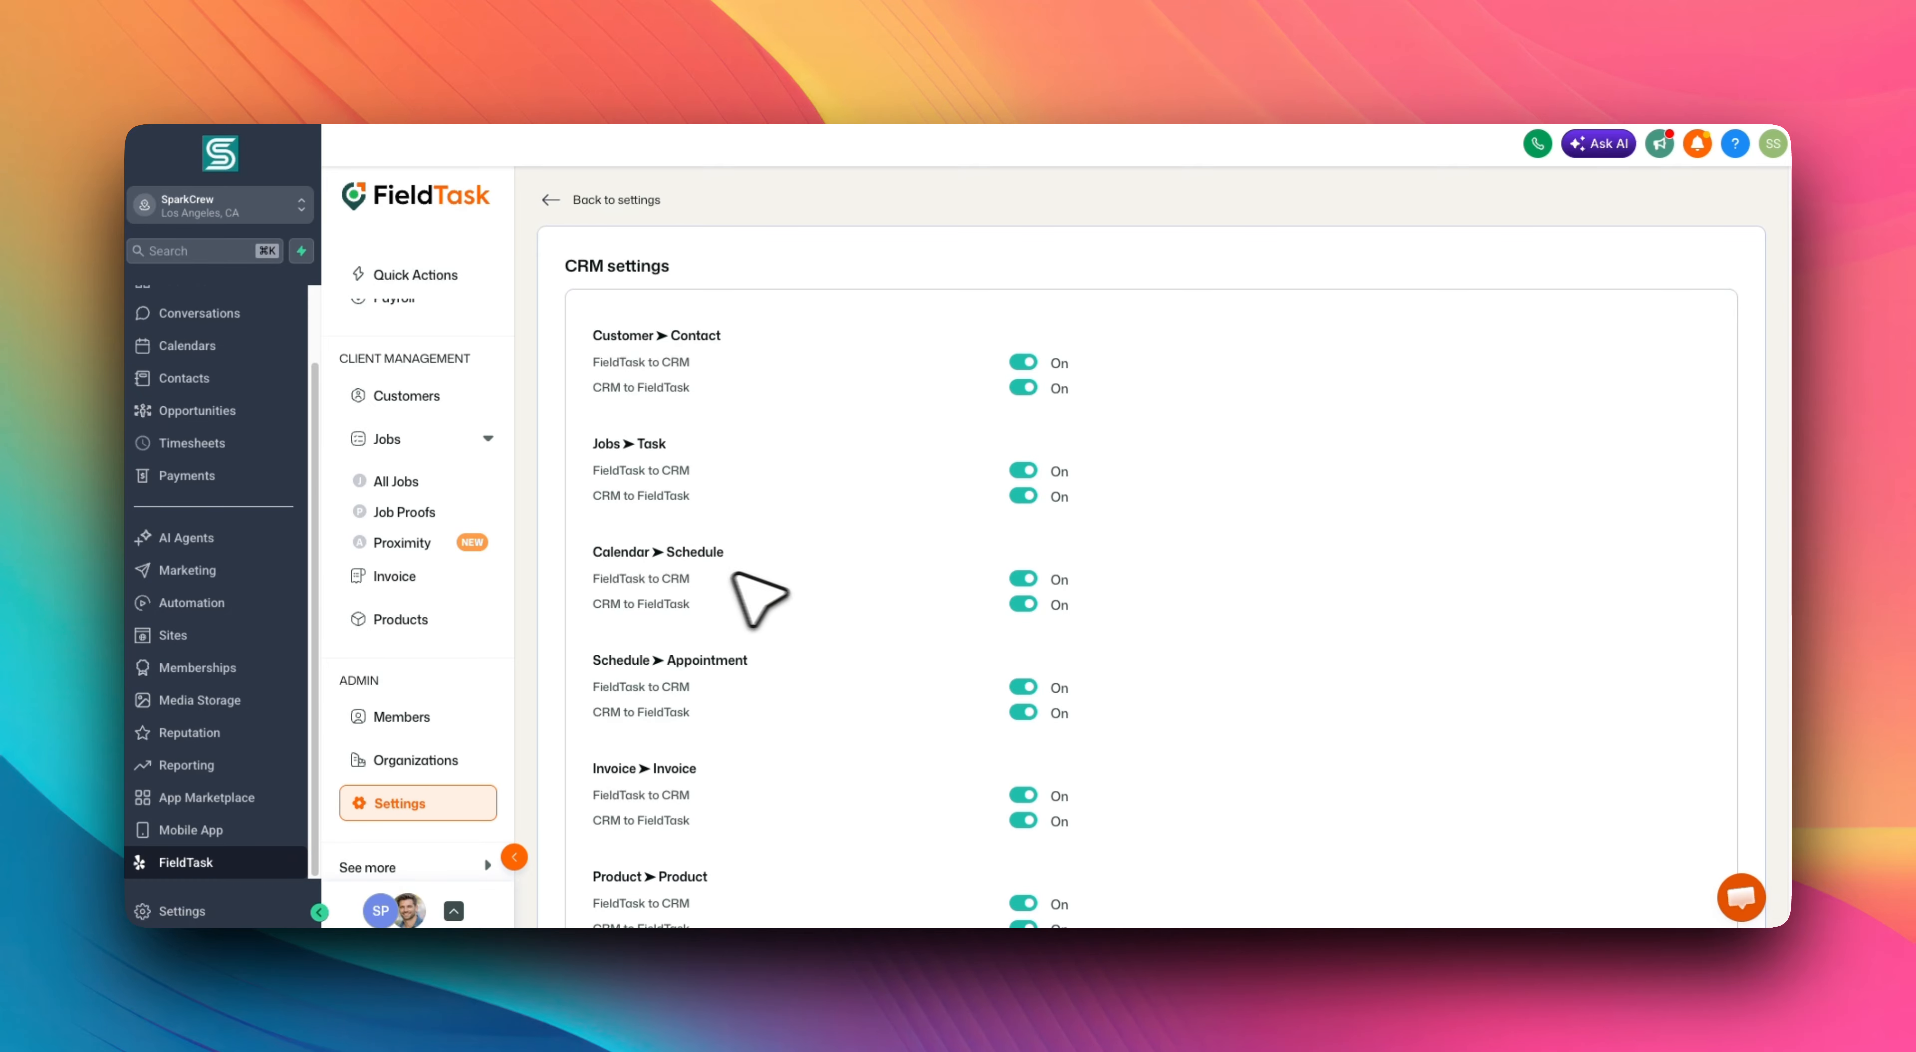
scroll(811, 580, down, 3)
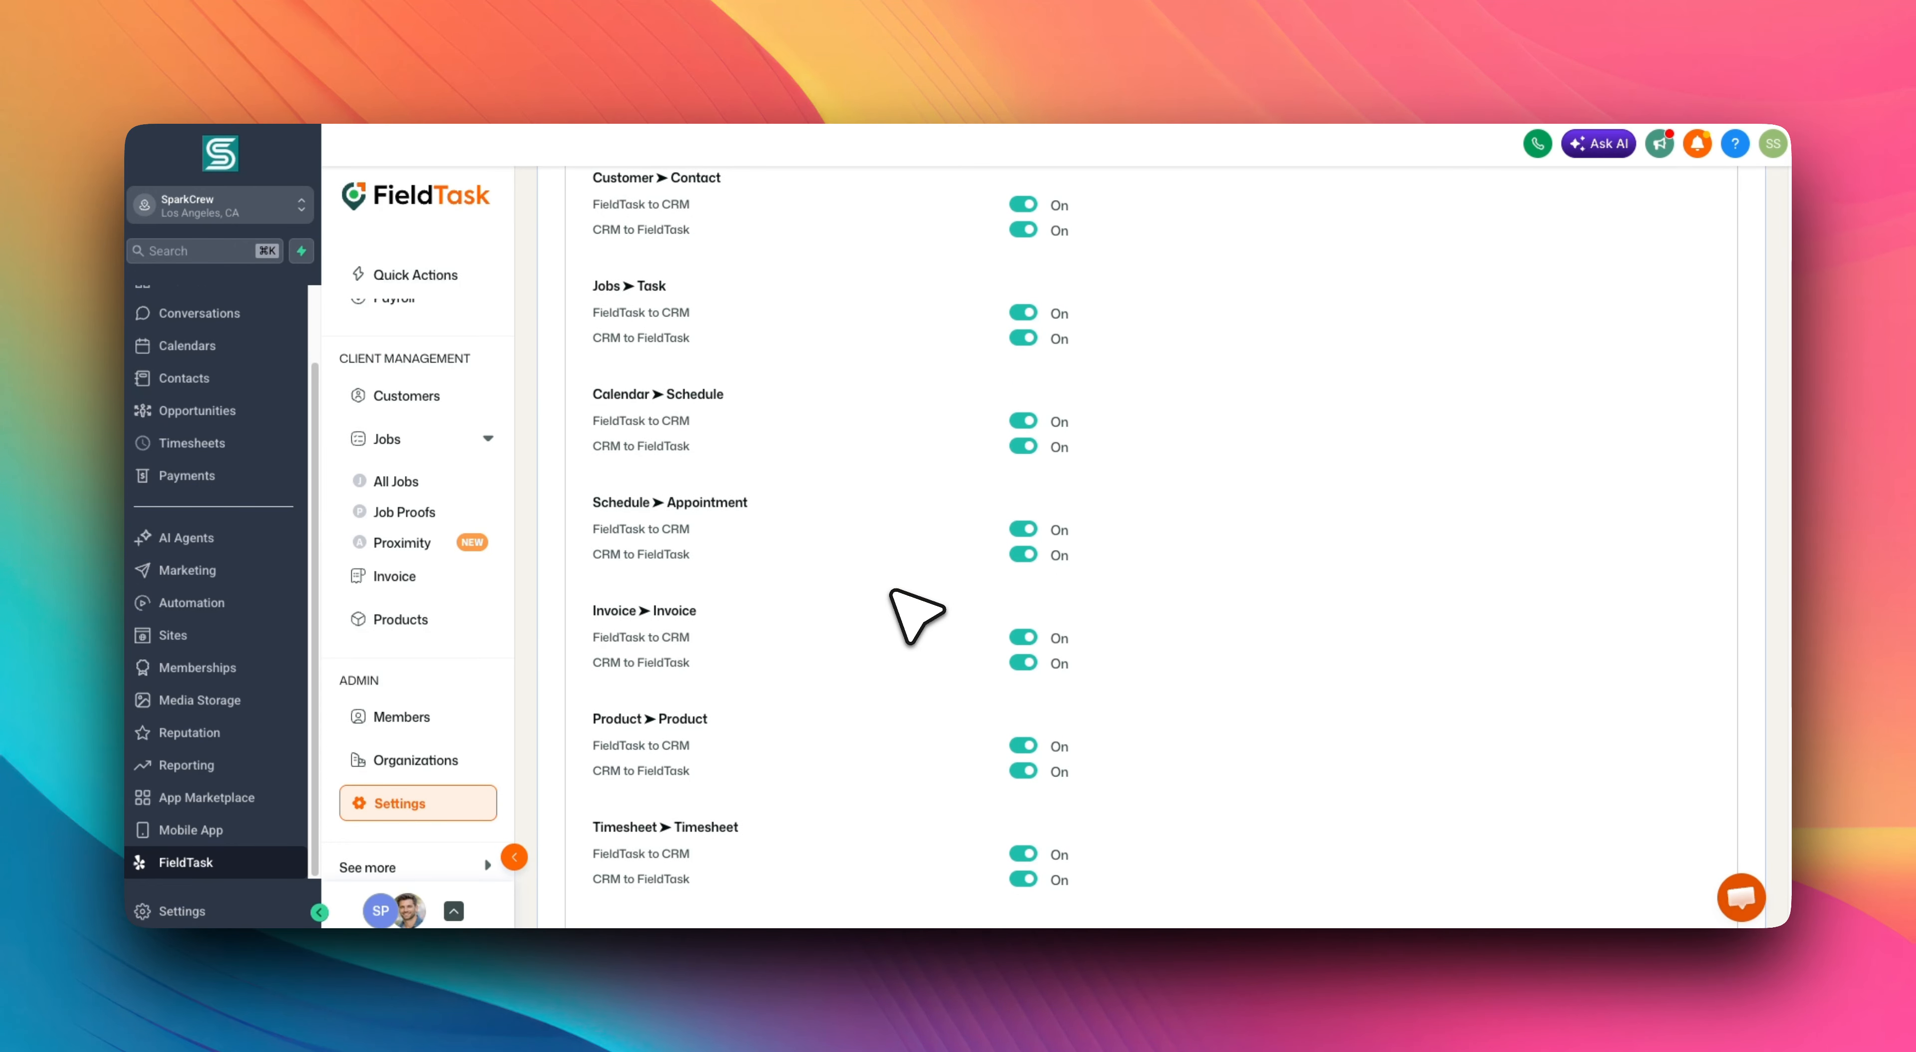
scroll(915, 616, down, 2)
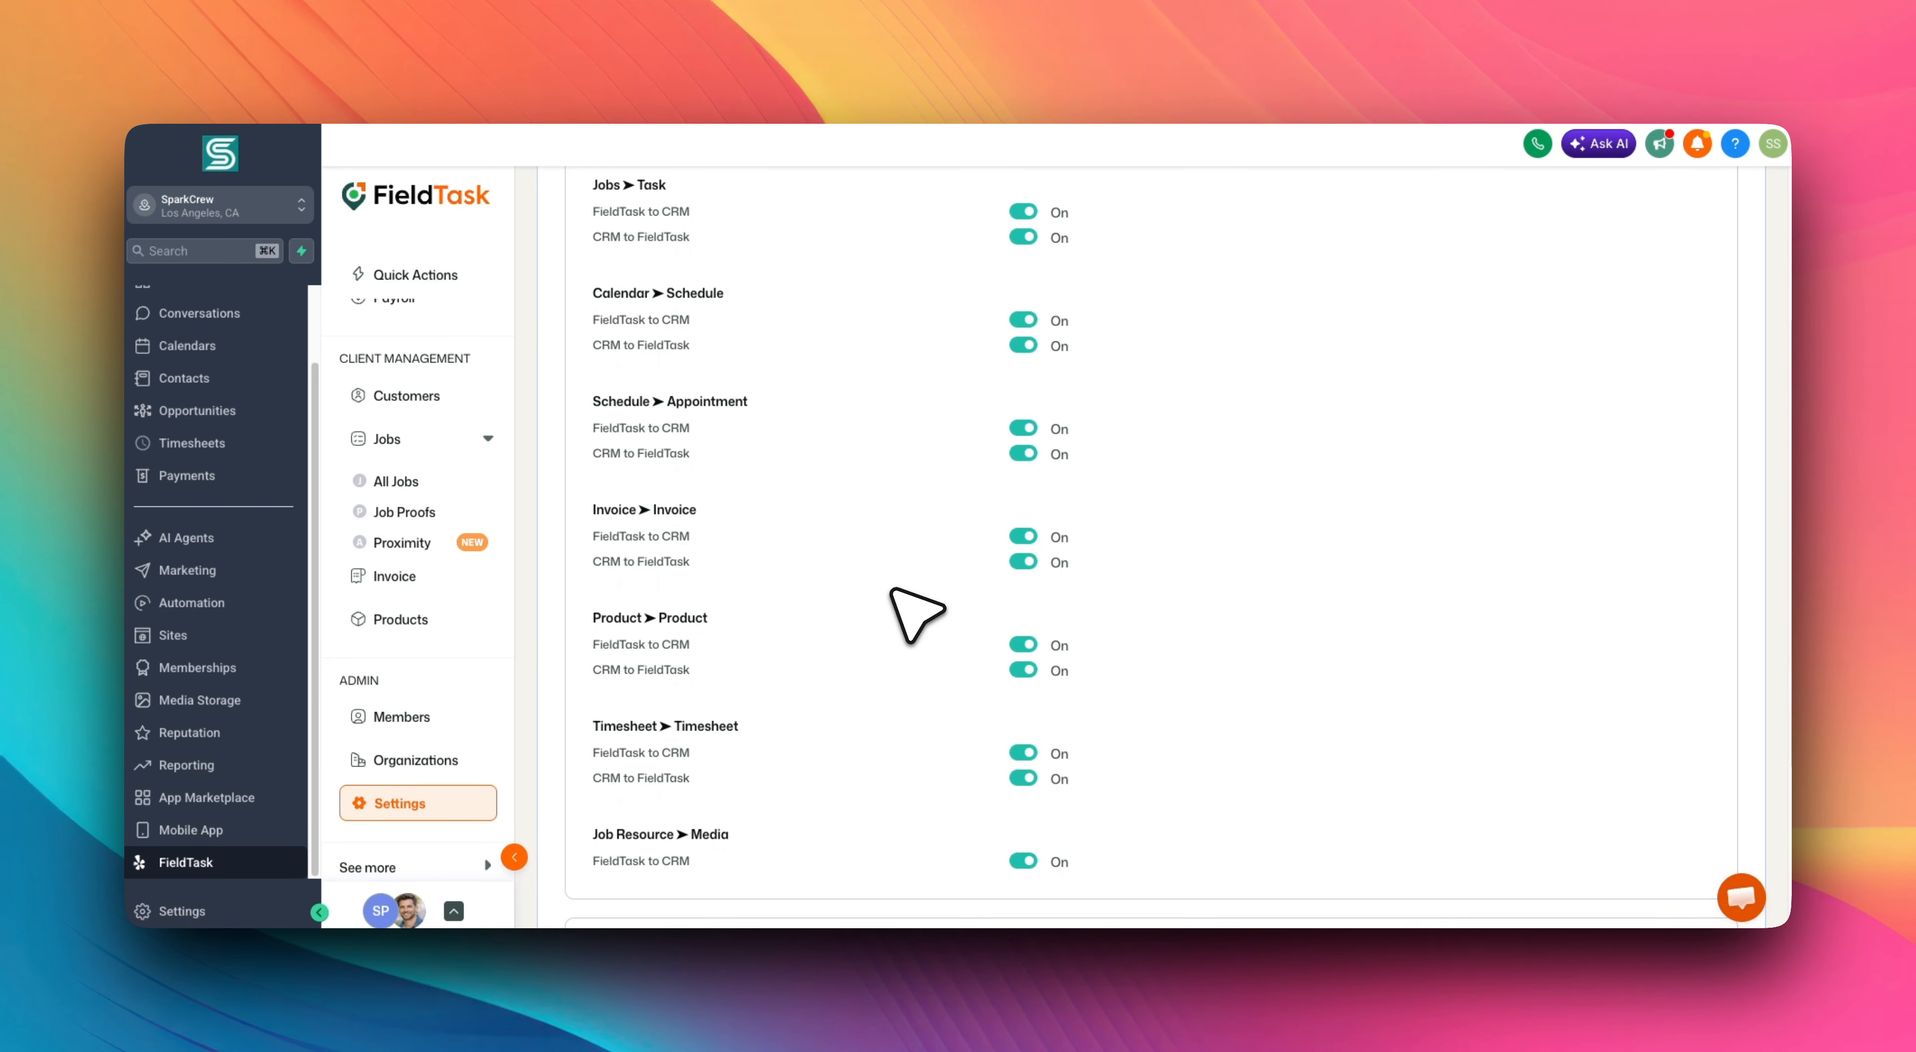
scroll(892, 590, up, 1)
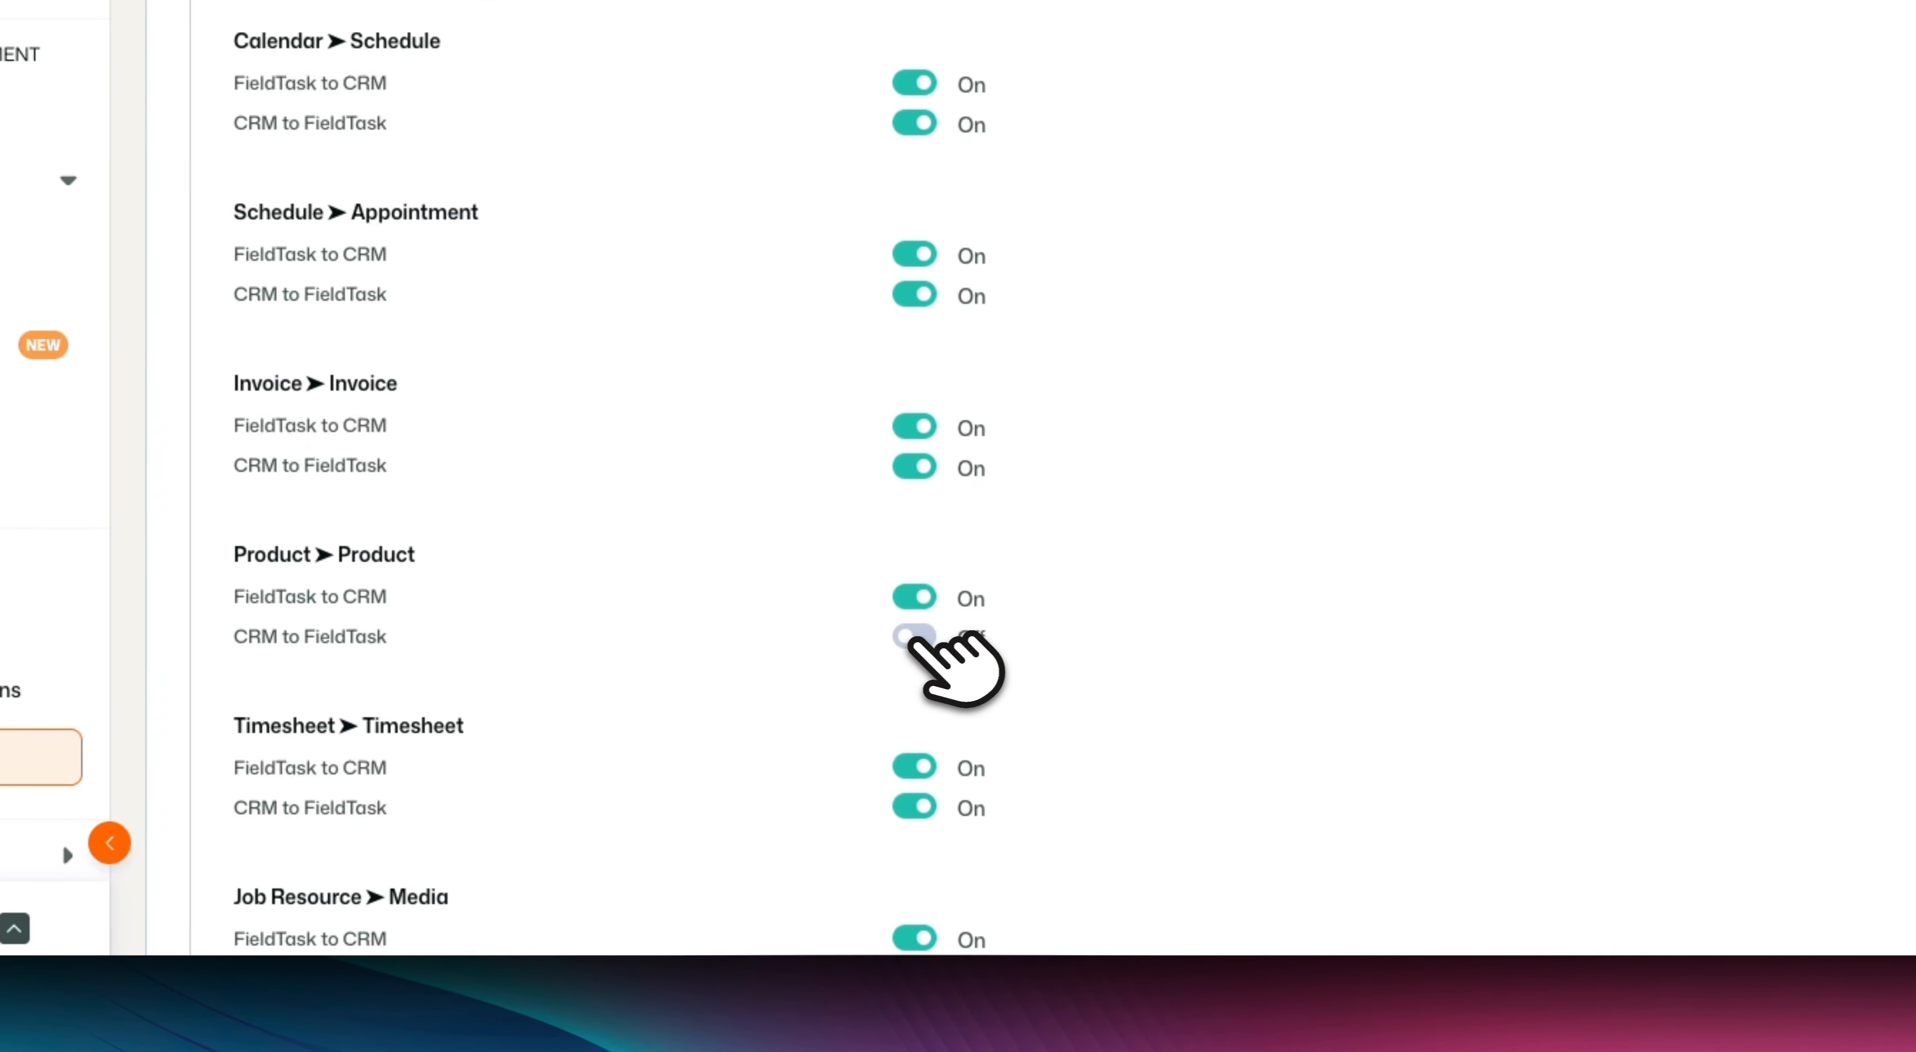
scroll(1186, 648, down, 3)
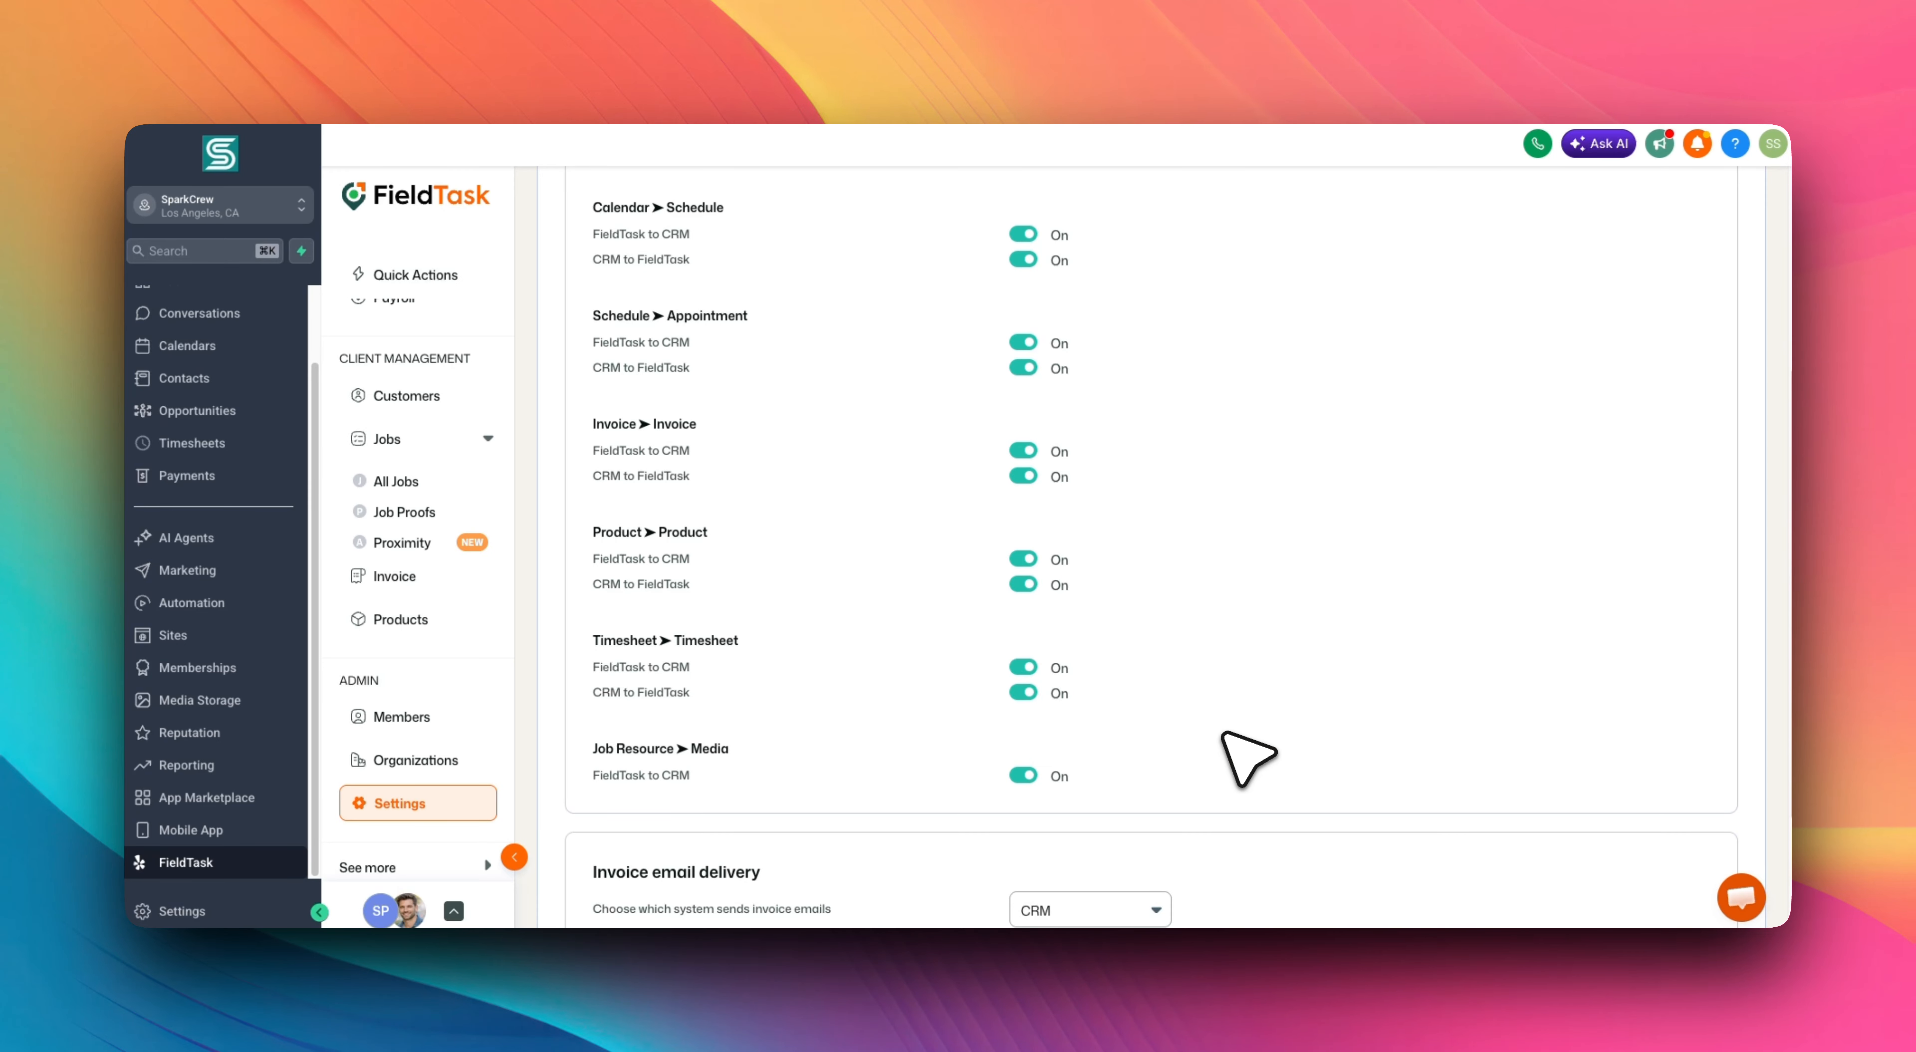
scroll(1223, 734, down, 3)
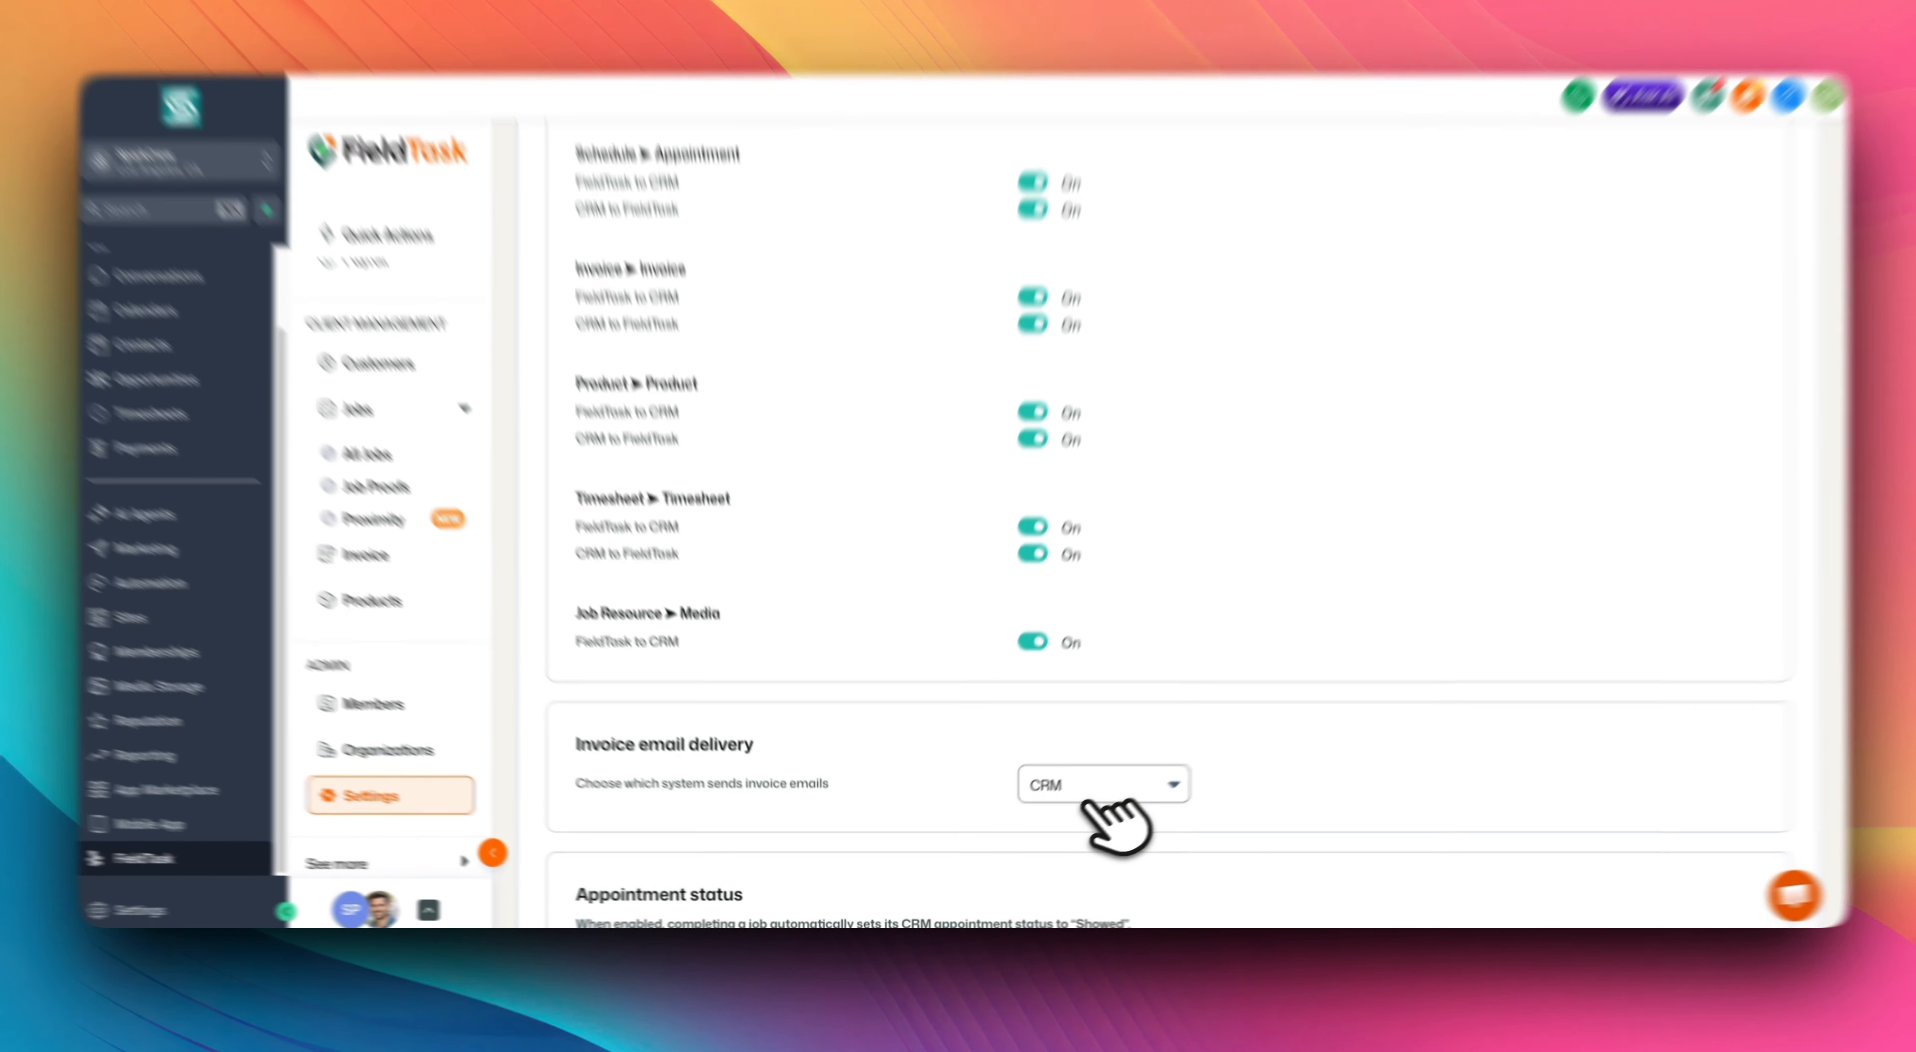
Examine the options for which system sends invoice emails under Invoice email delivery, keeping the current choice
click(1101, 794)
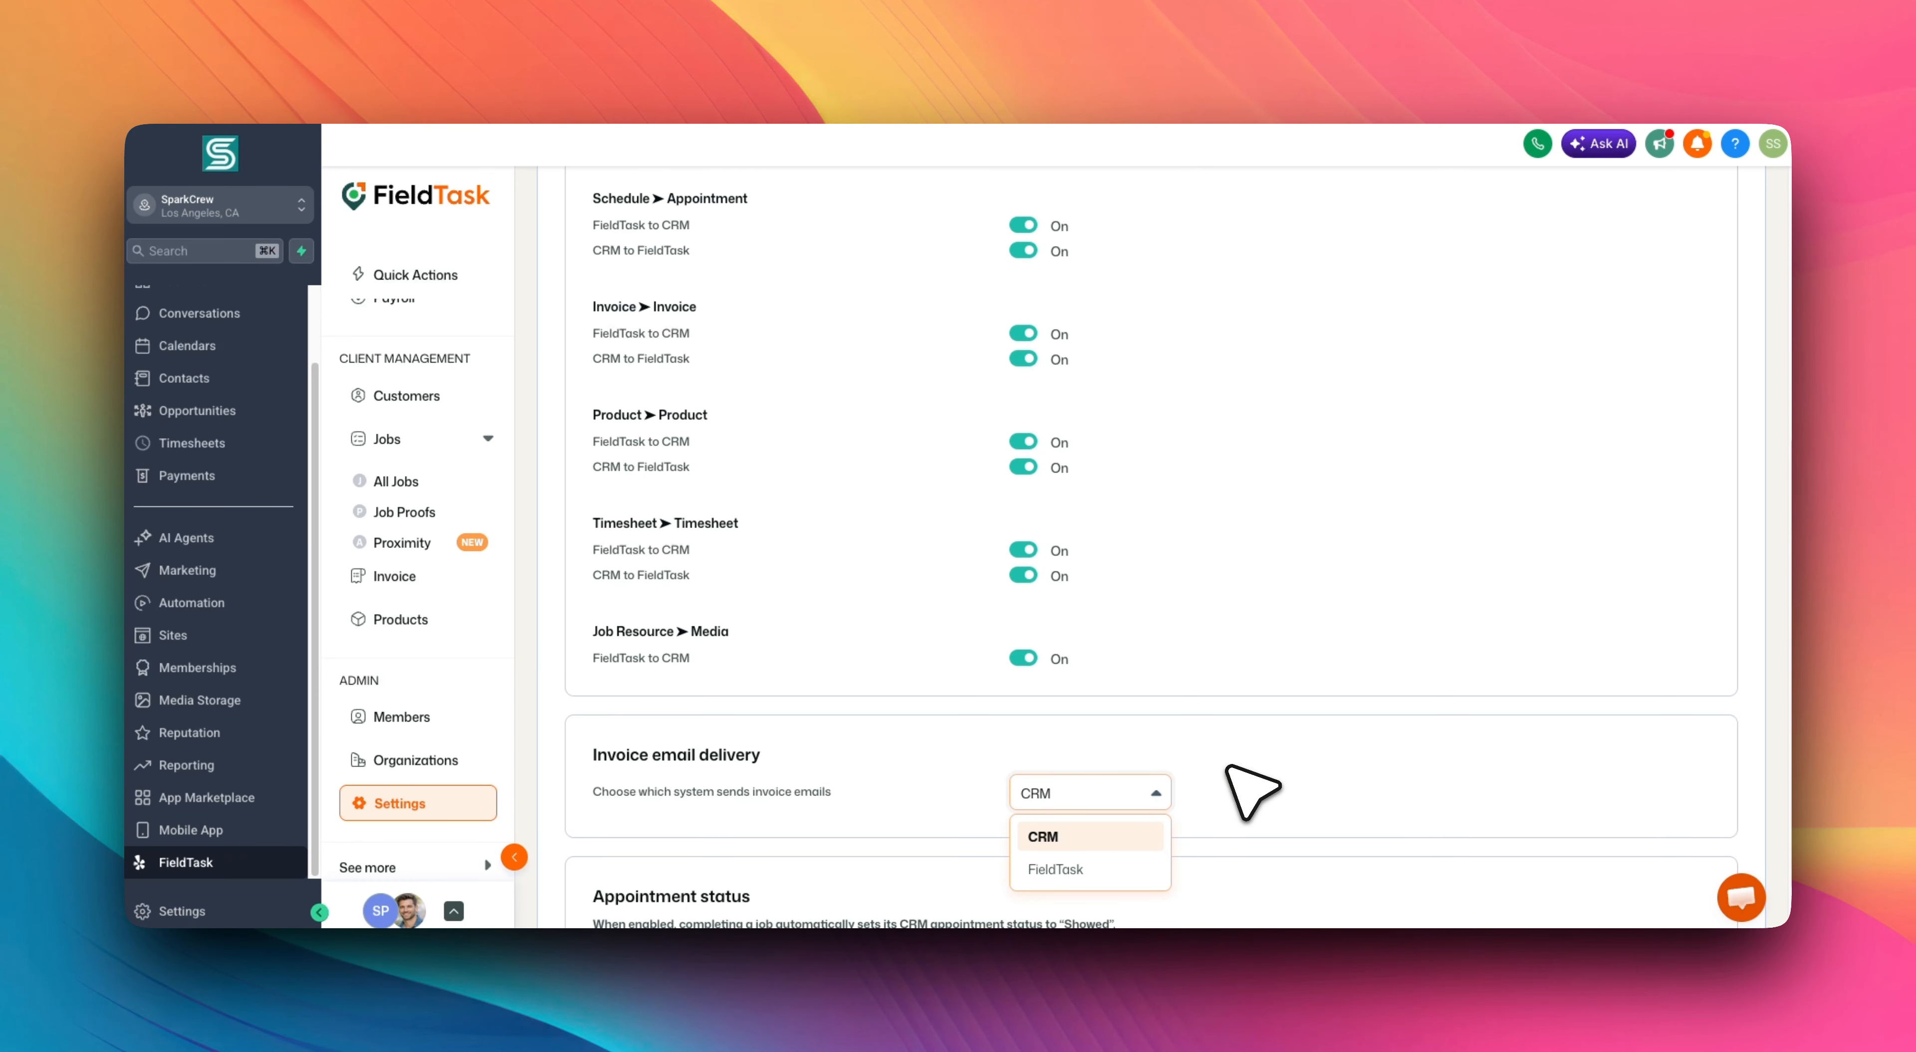
click(1239, 740)
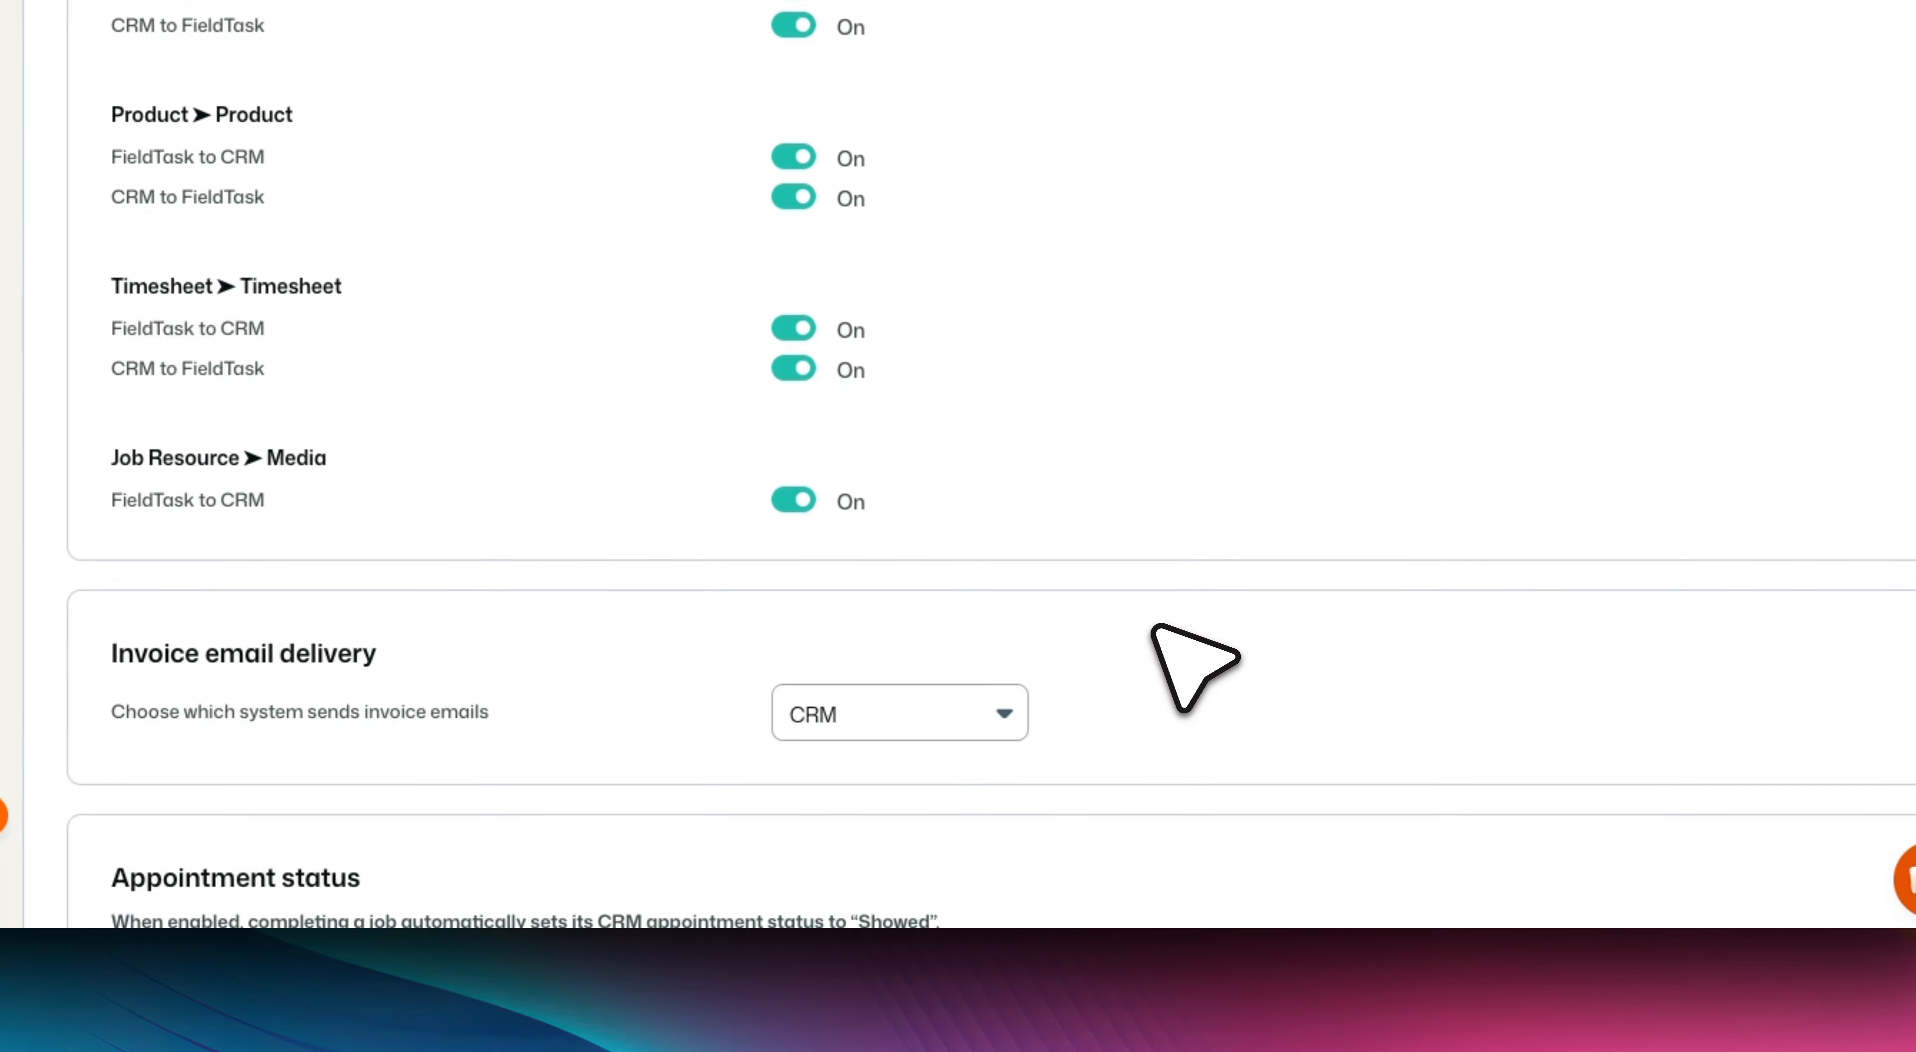
click(1015, 713)
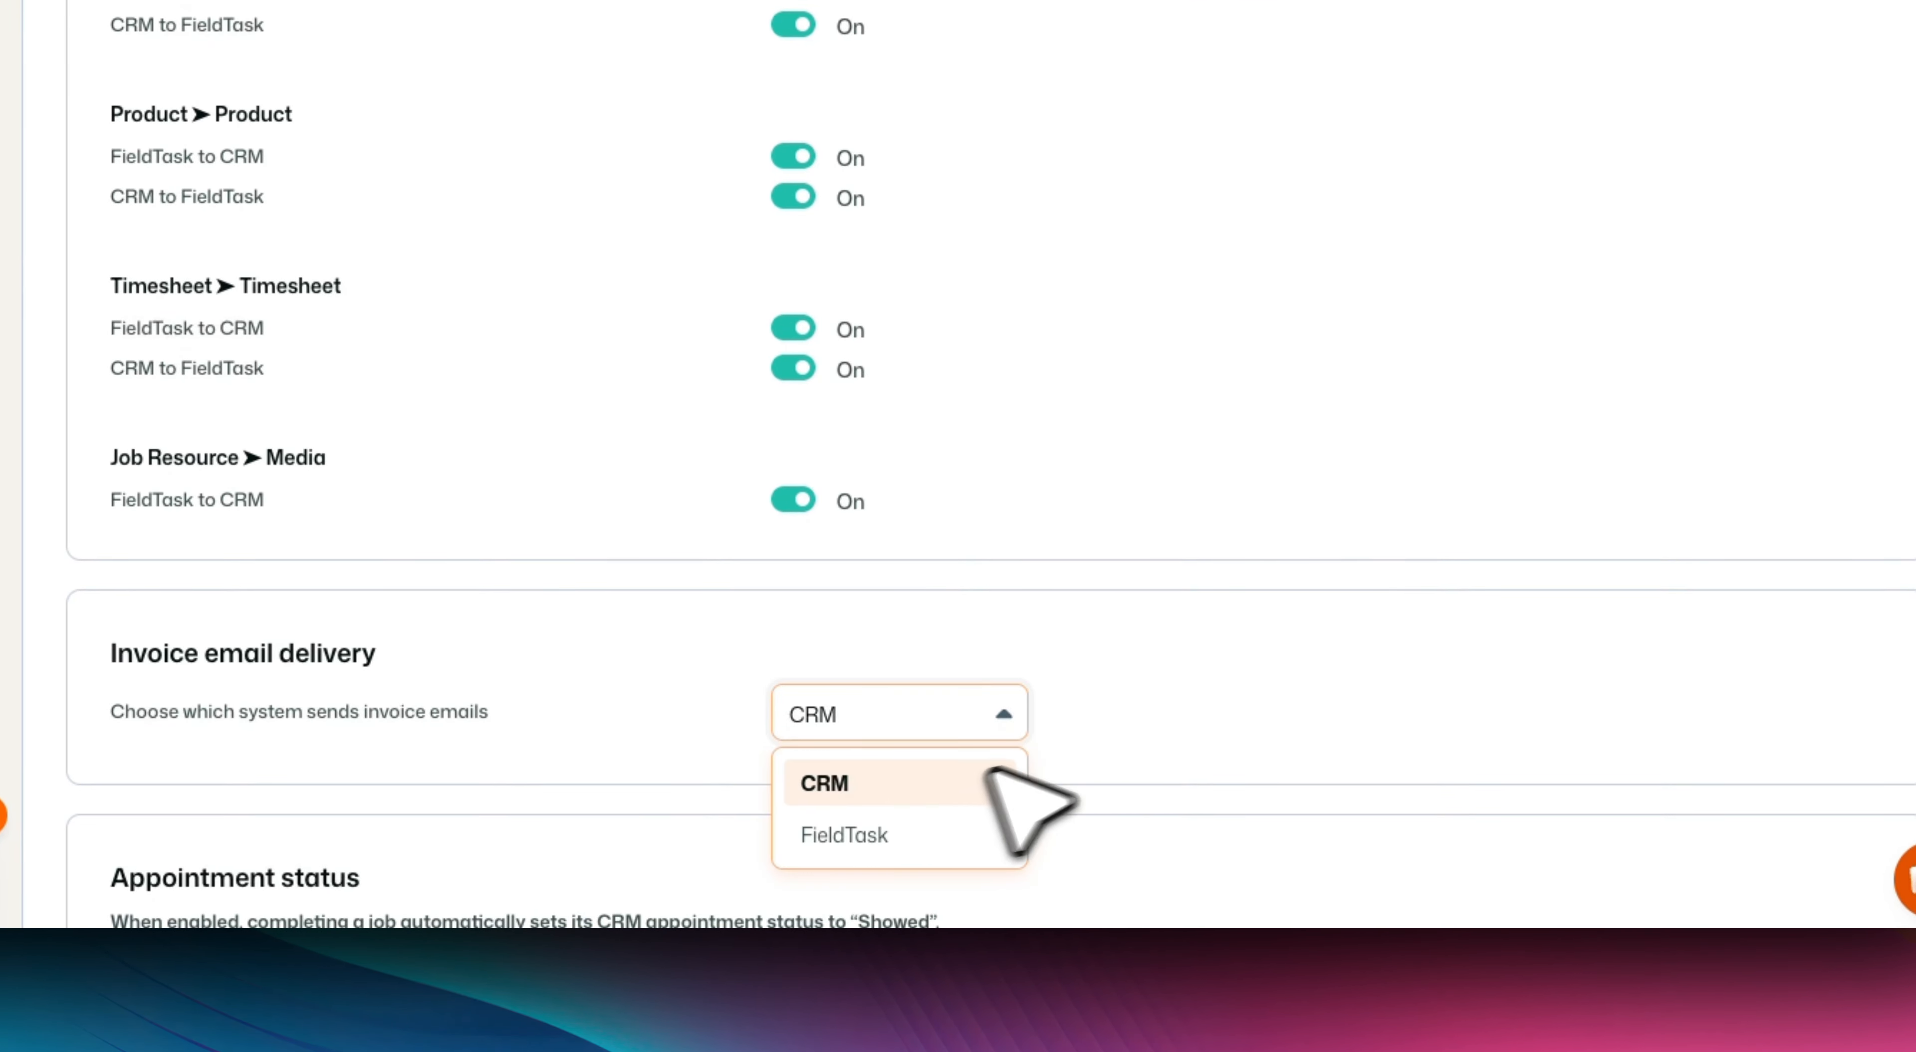
click(1217, 728)
click(967, 712)
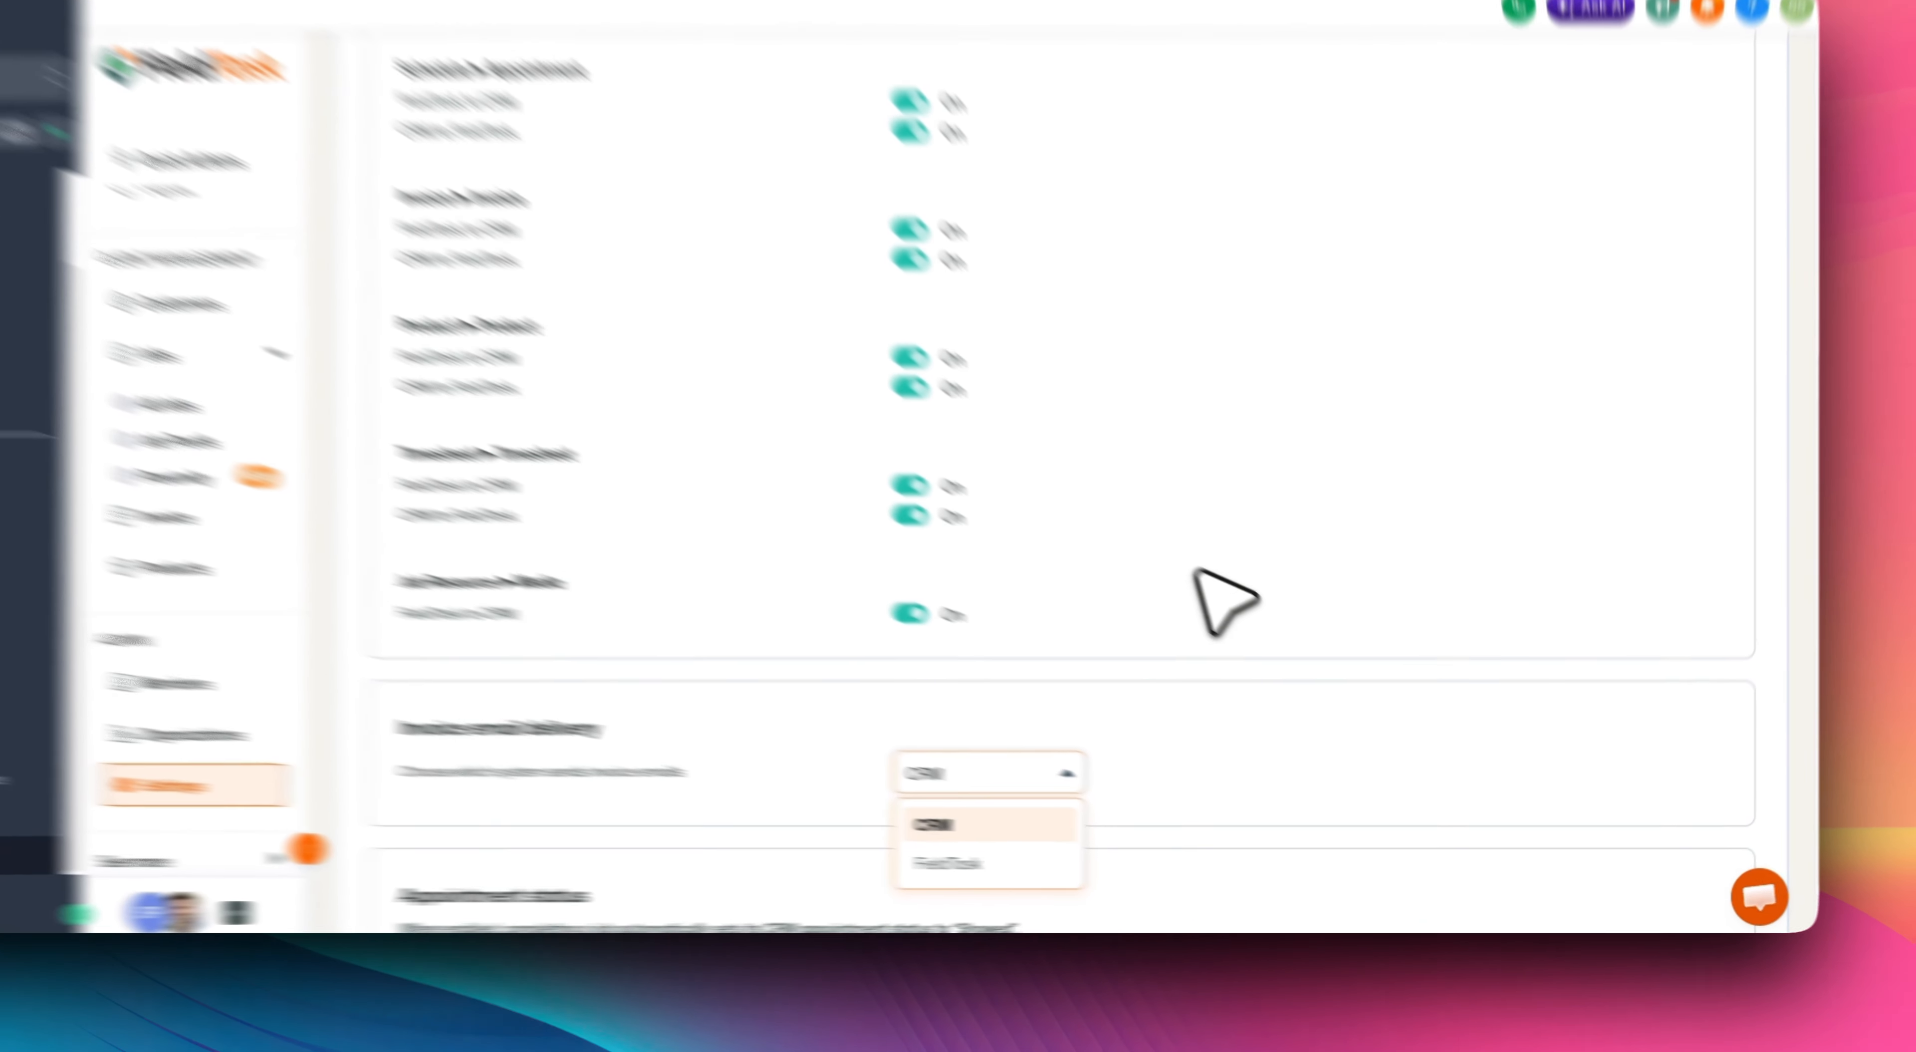
click(1281, 649)
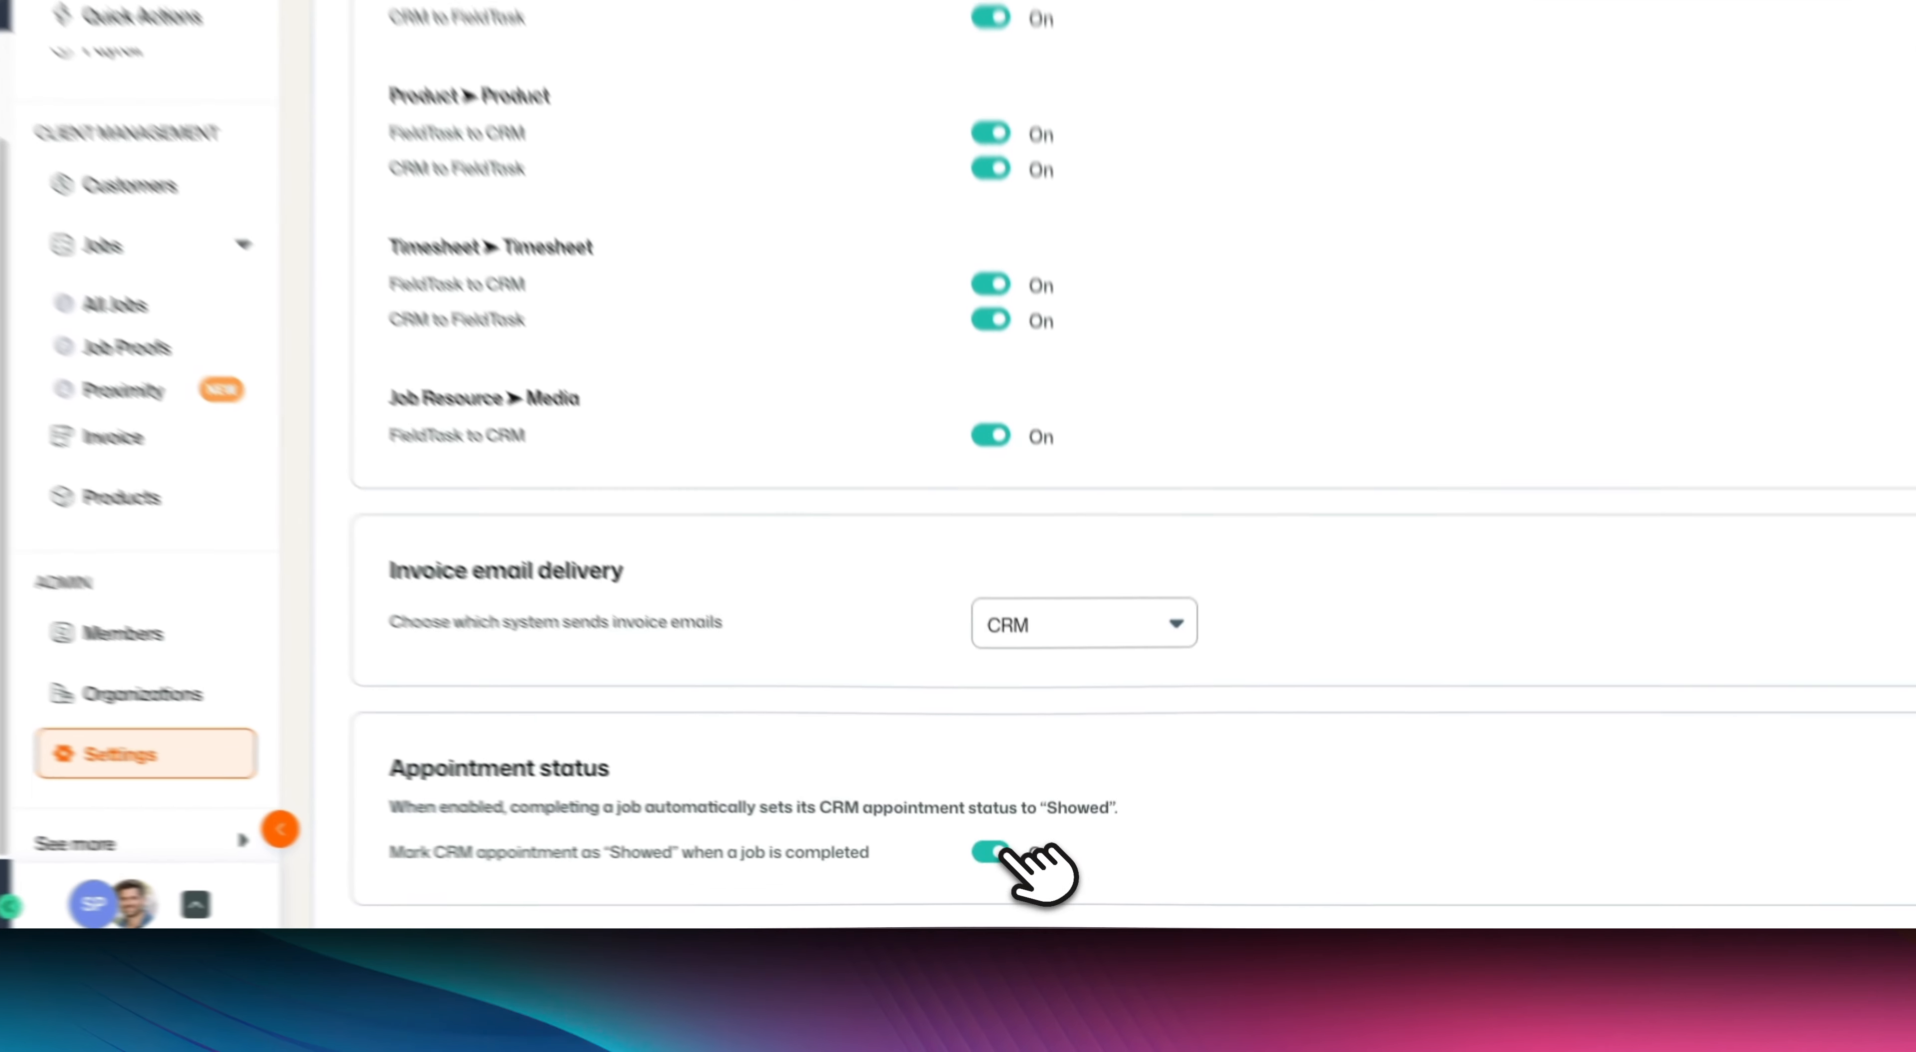
Turn the option that marks CRM appointments as "Showed" when a job is completed off and back on
click(1033, 875)
click(1033, 874)
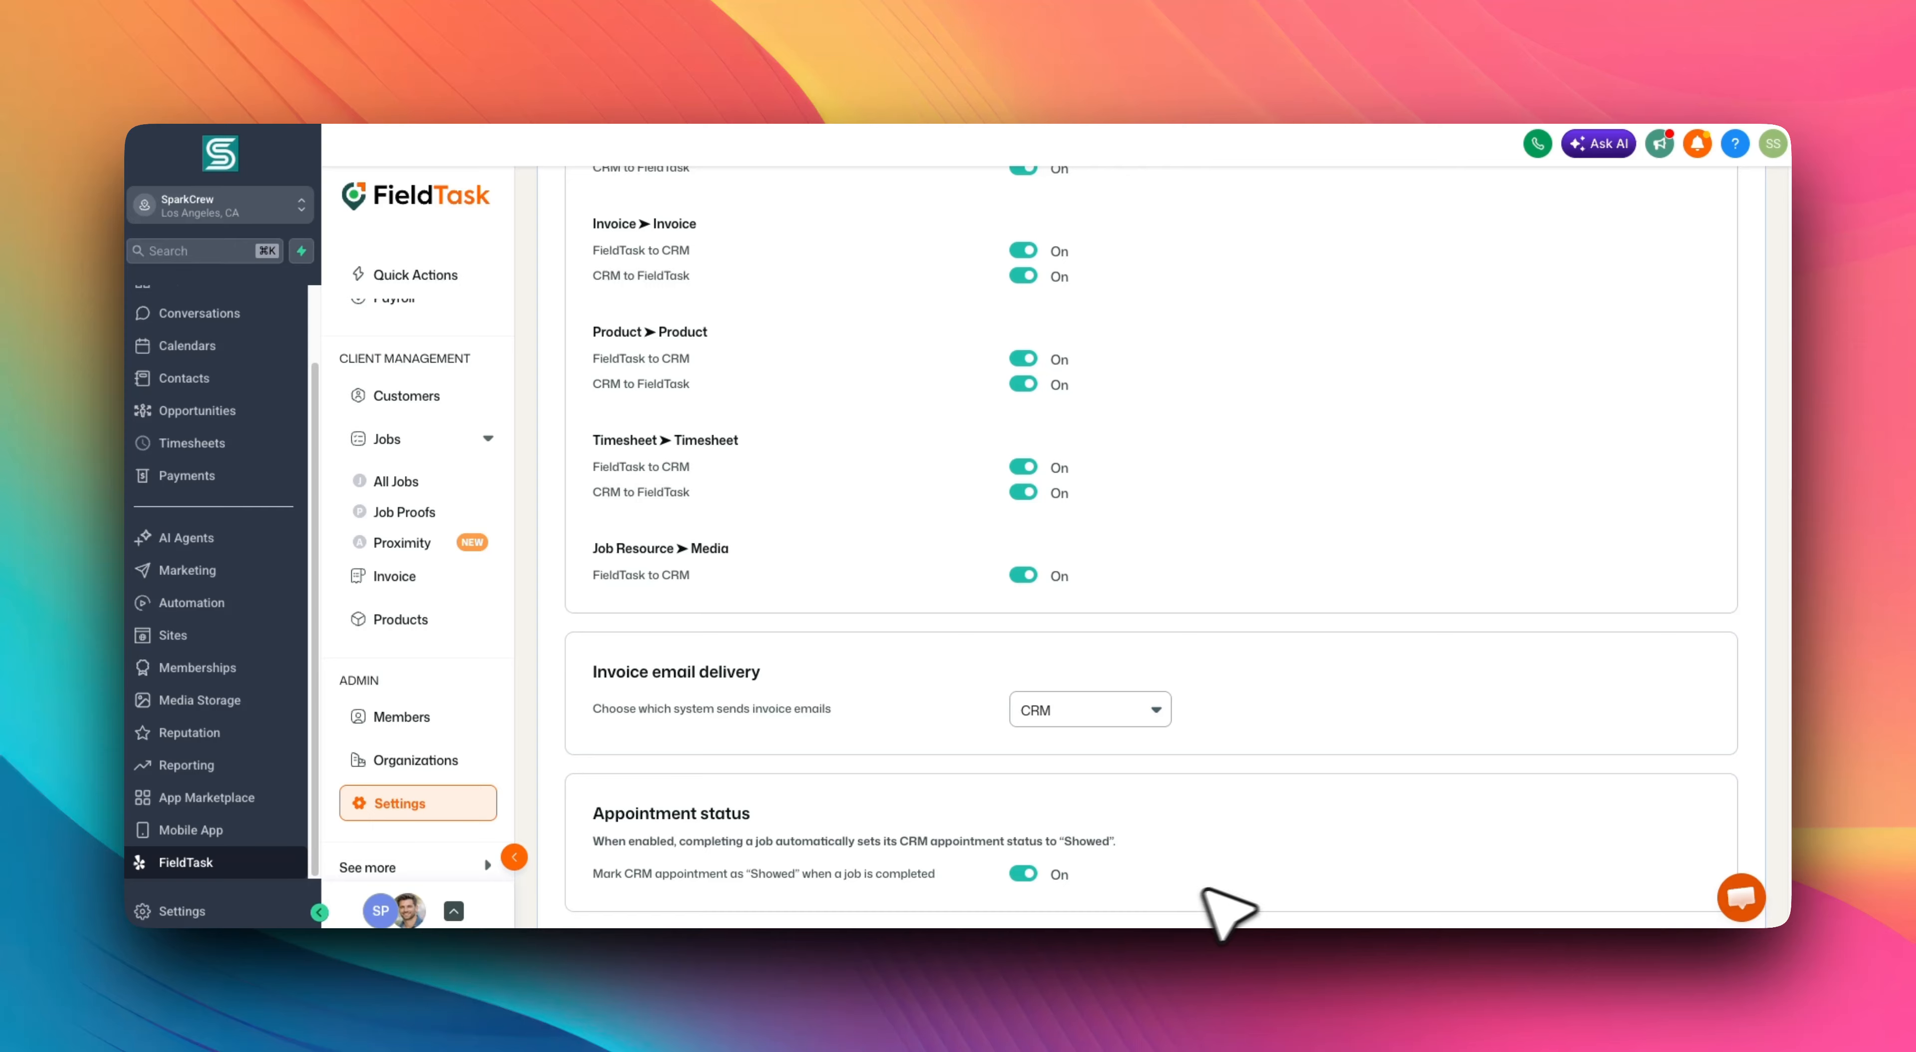
scroll(430, 638, up, 3)
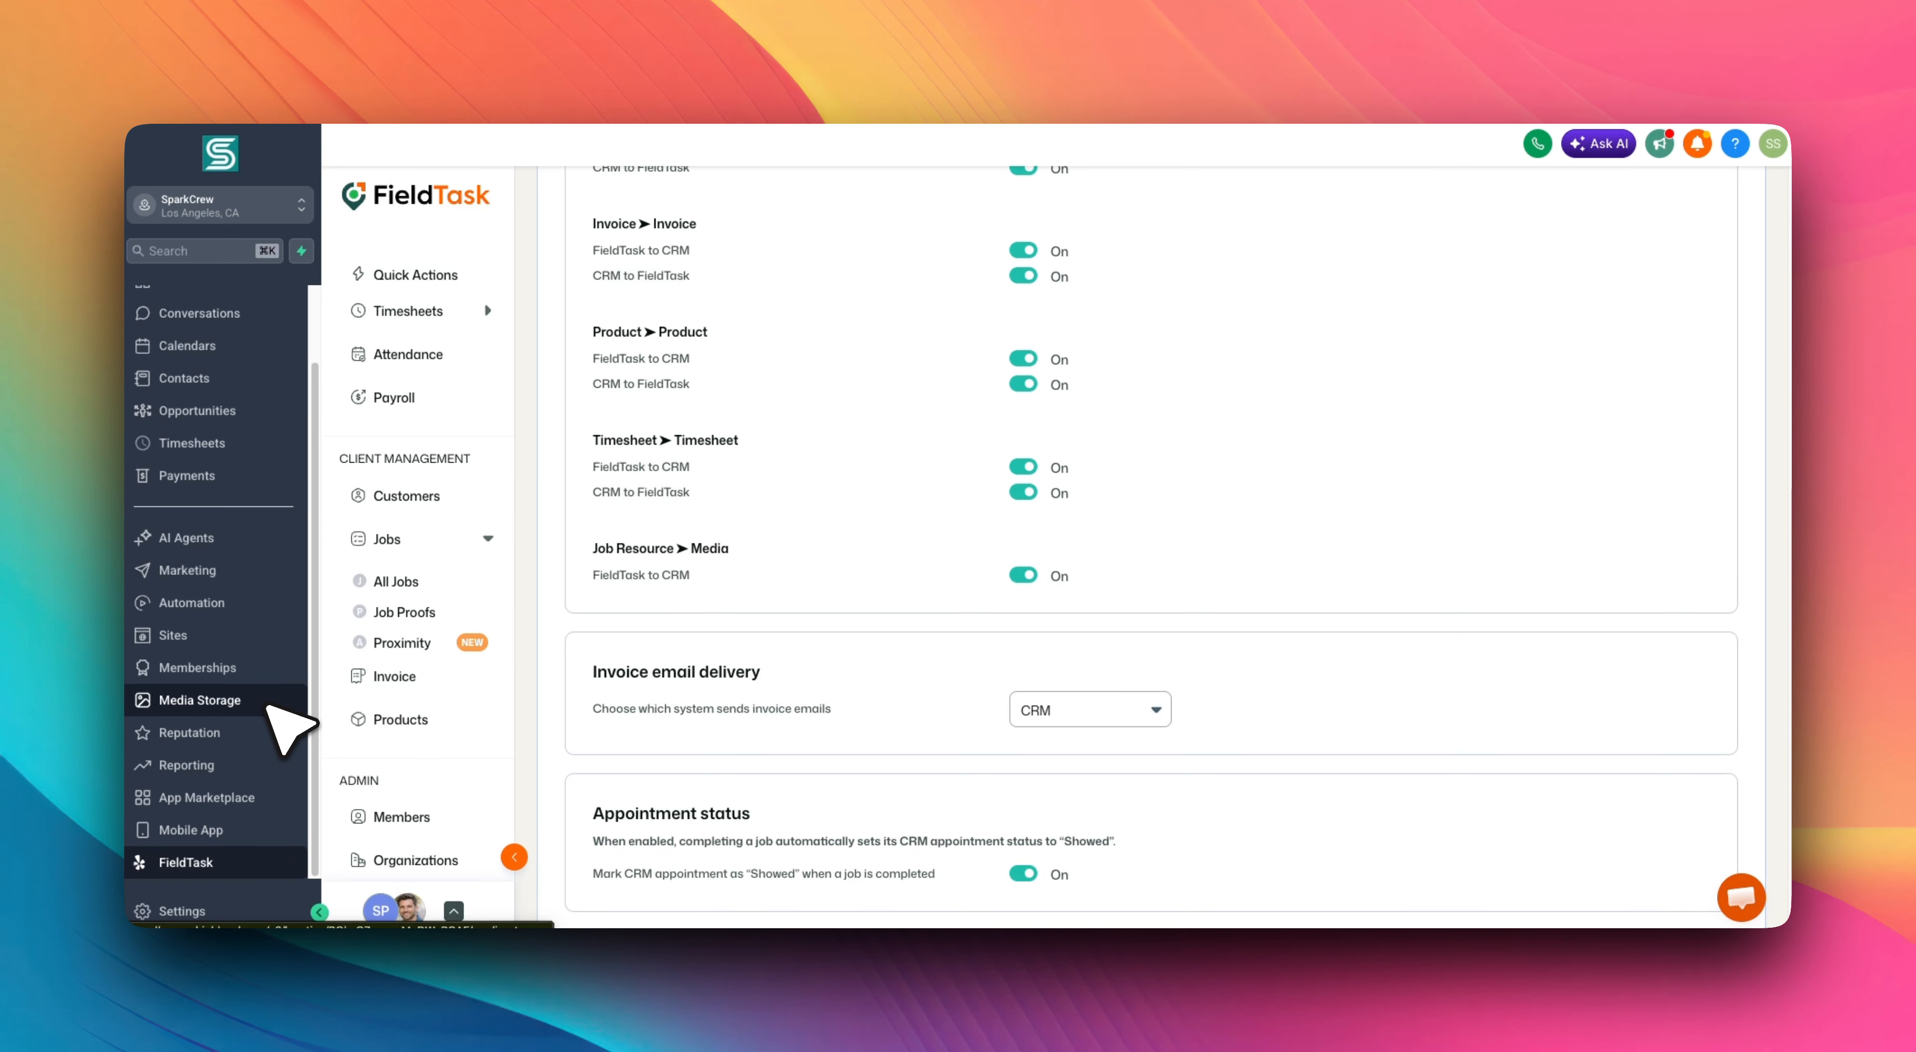
scroll(1185, 726, up, 3)
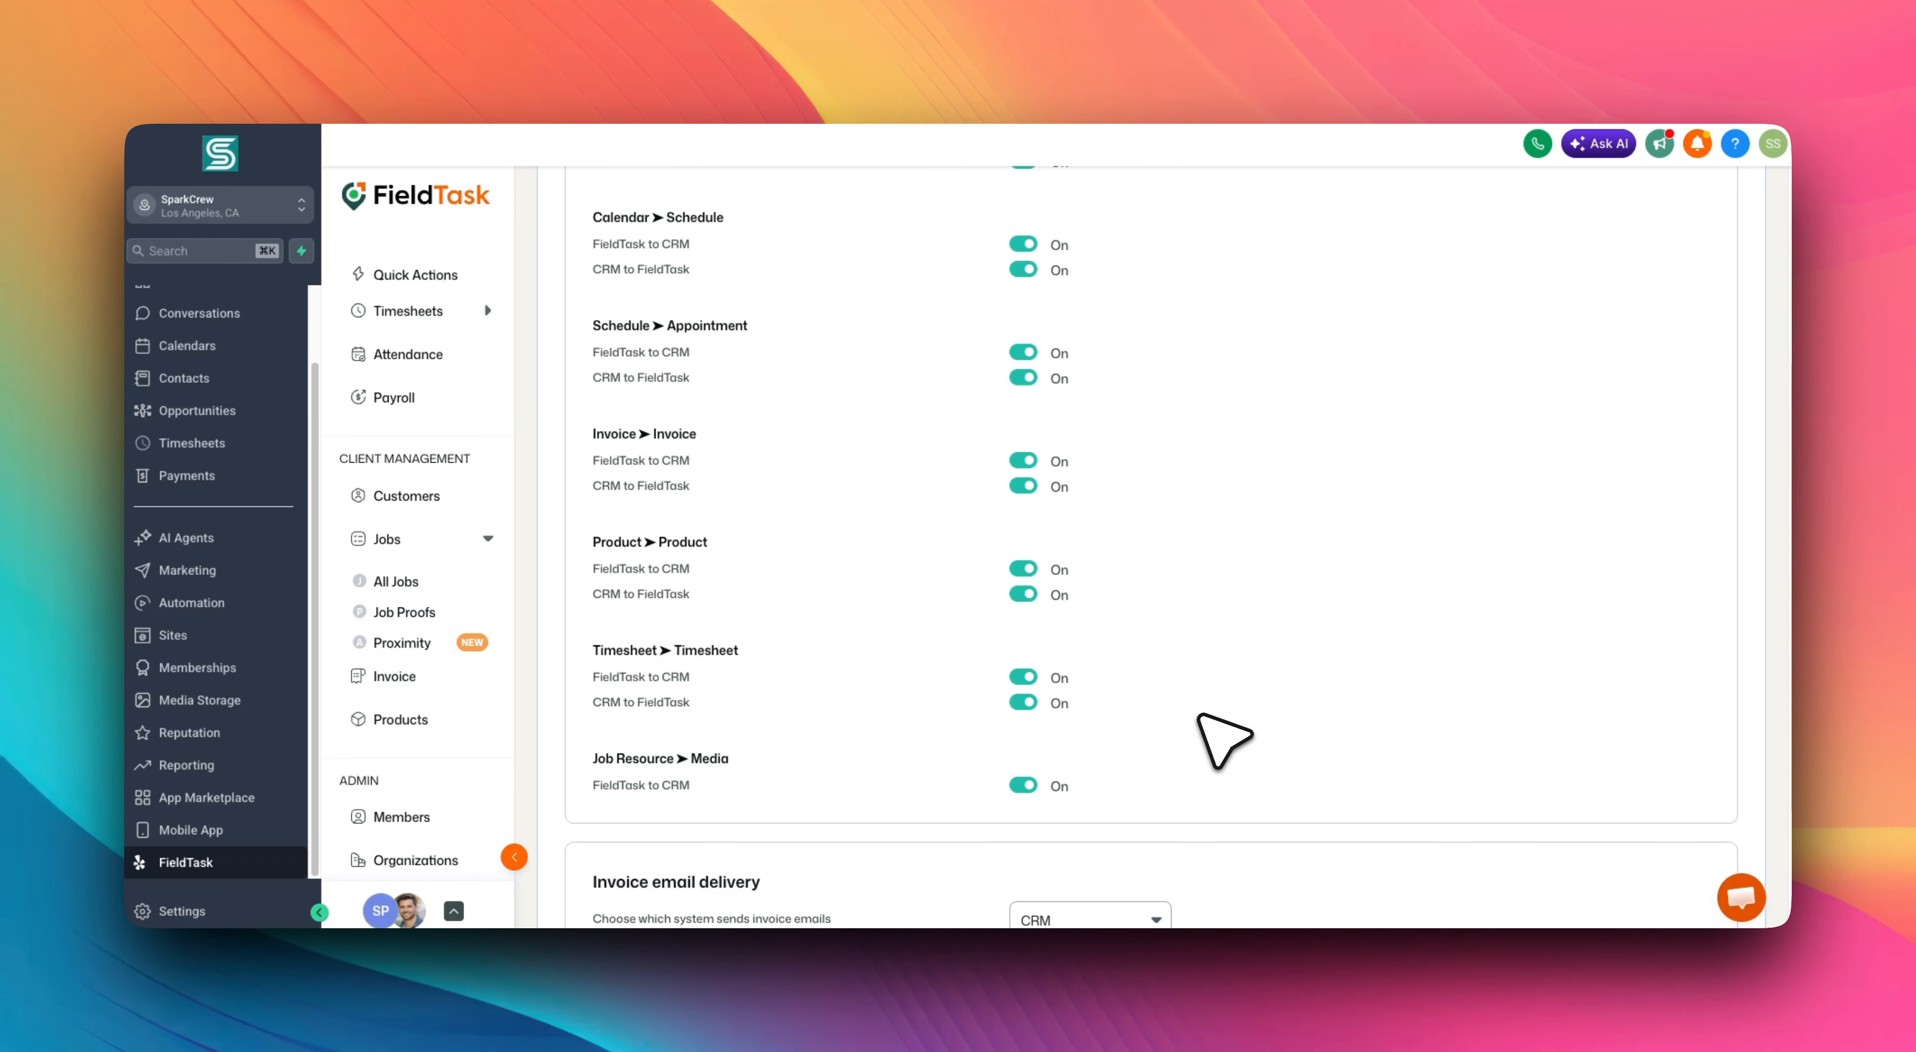
scroll(1199, 716, down, 3)
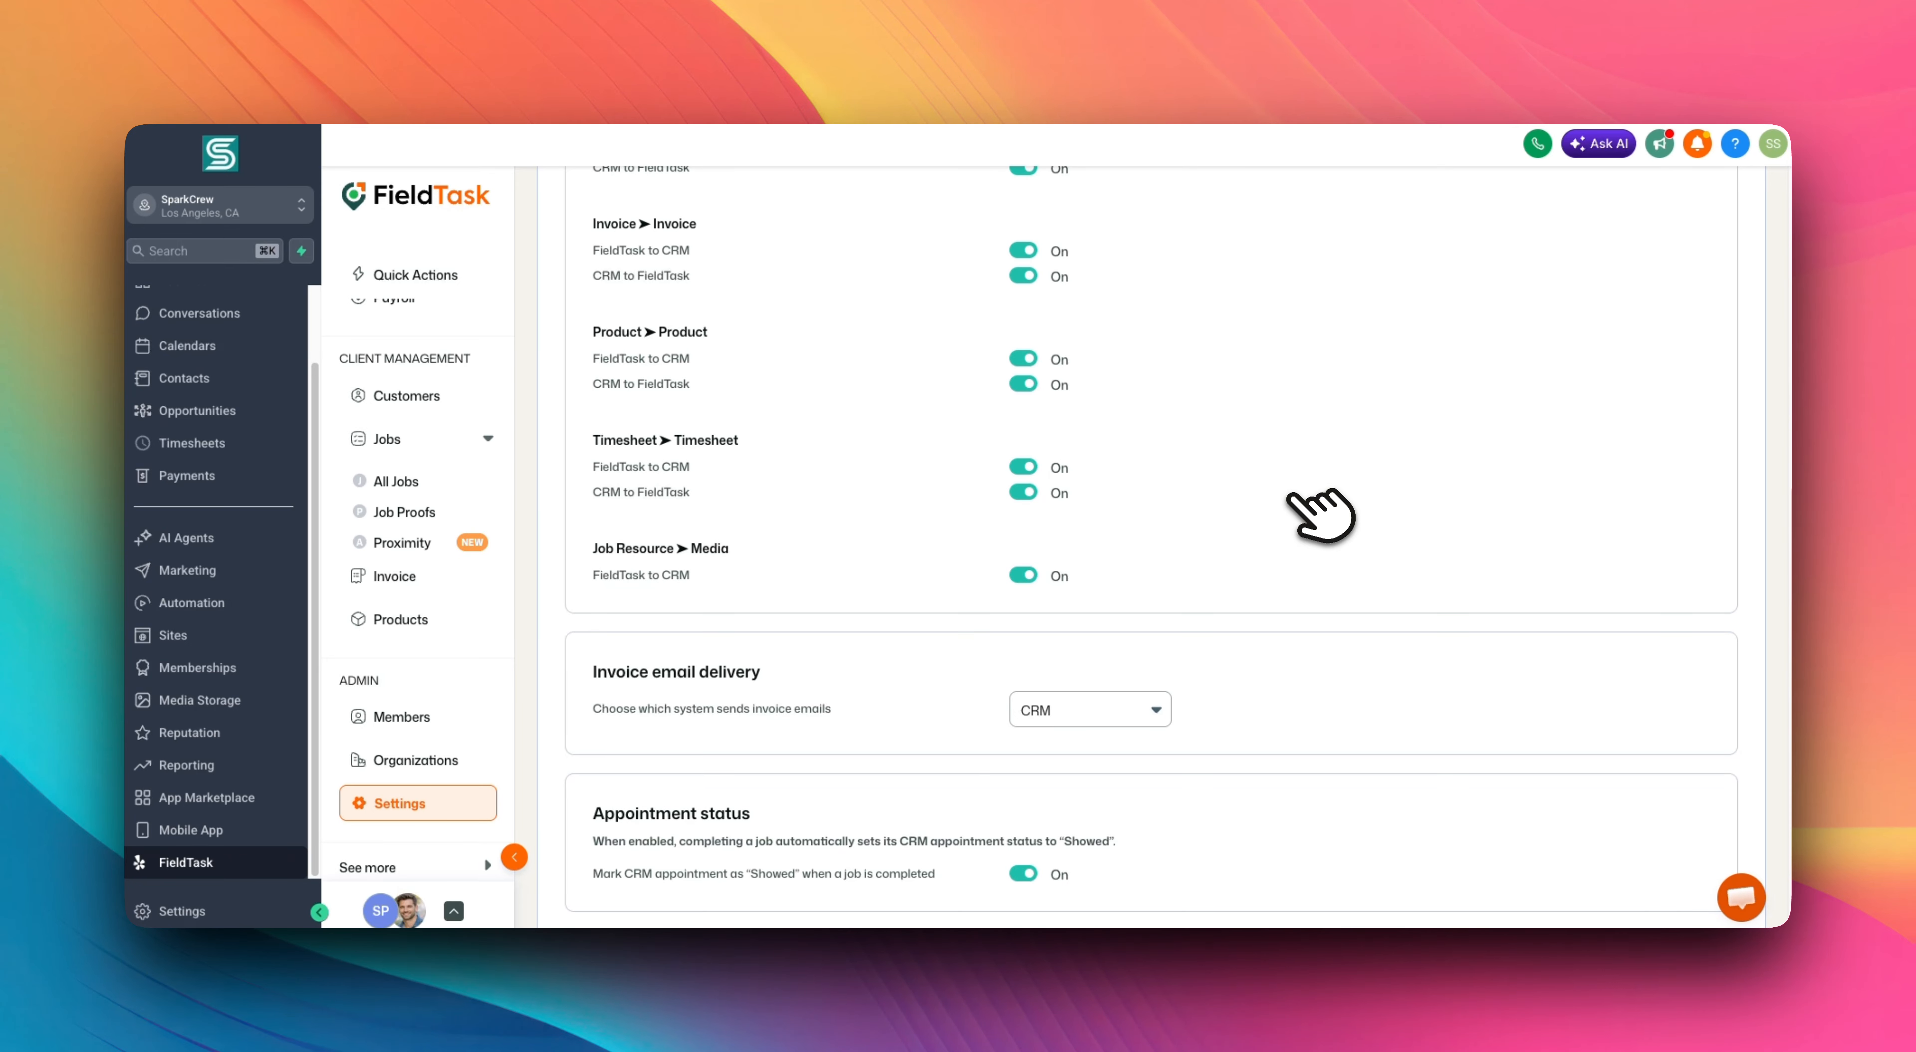
In CRM Pipeline Settings, set the job-creating stage for Marketing & Sales to Proposal Accepted and refresh the pipelines
click(399, 803)
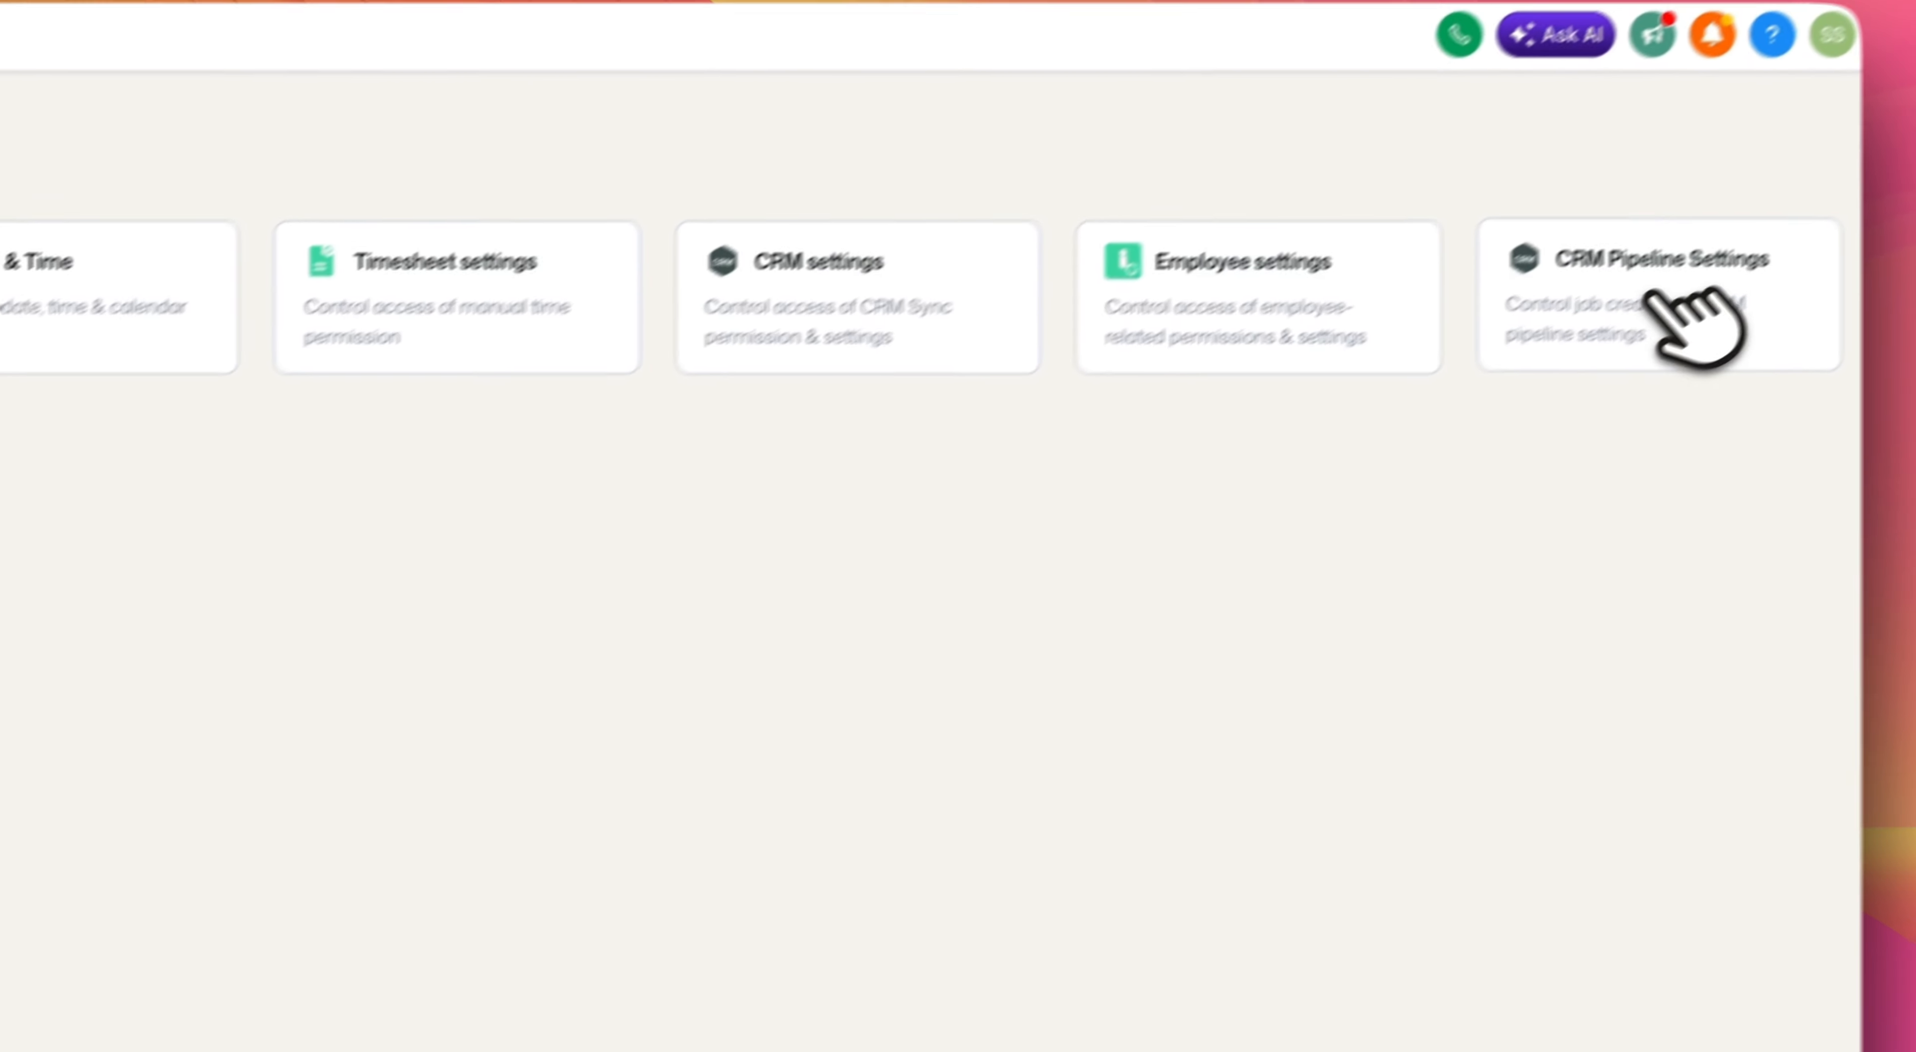
click(1653, 299)
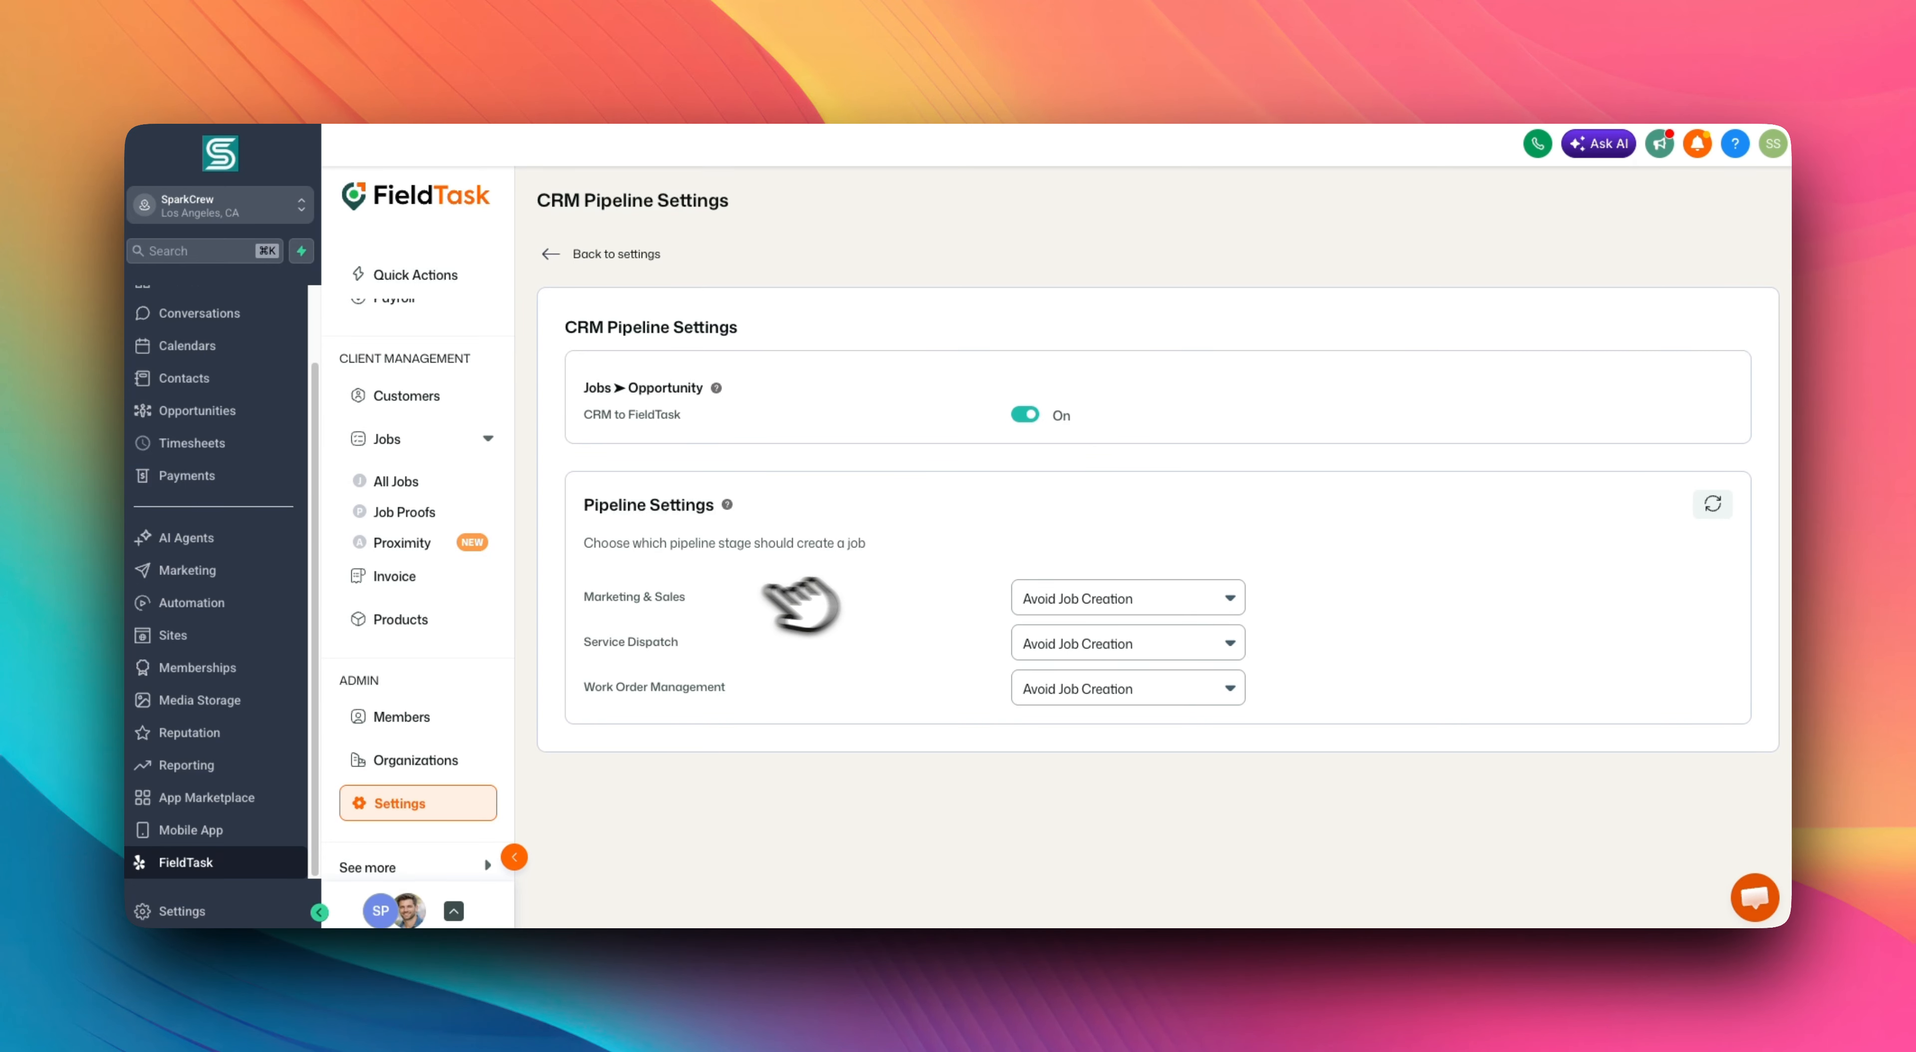
click(1152, 598)
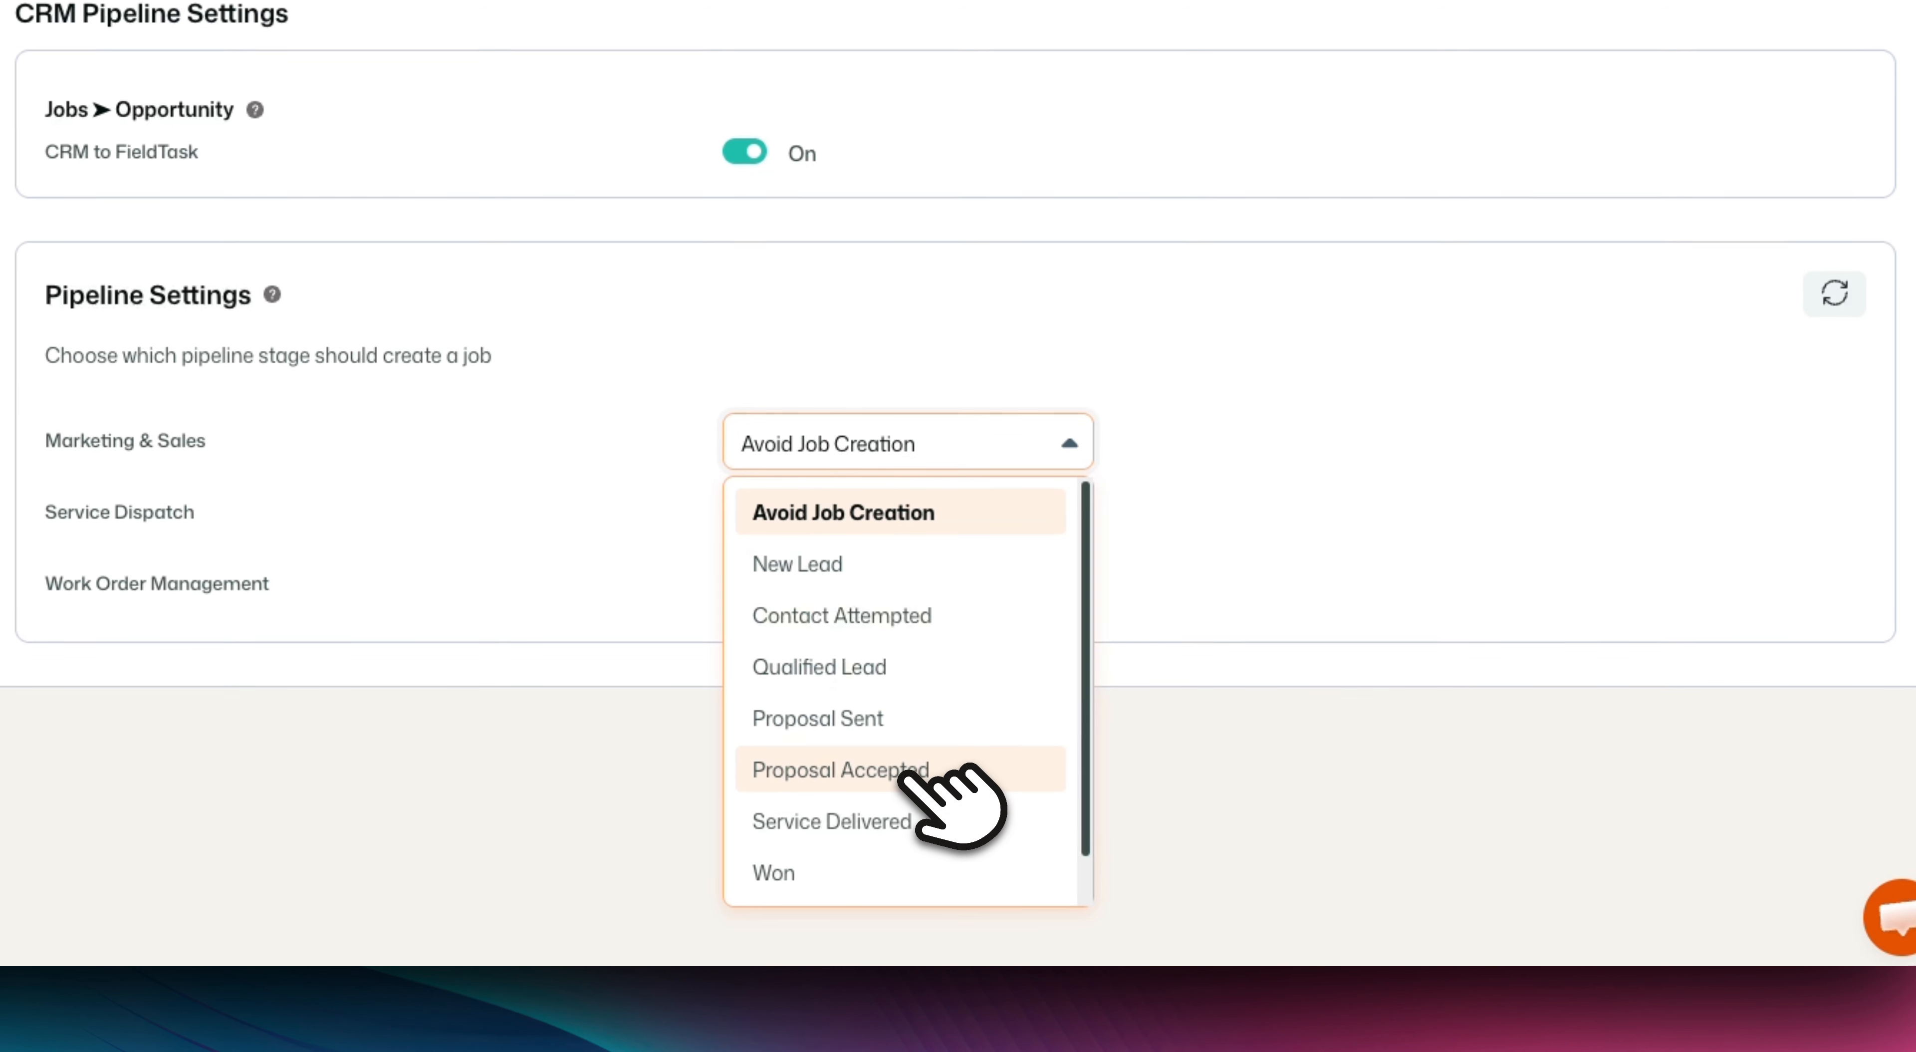
click(919, 774)
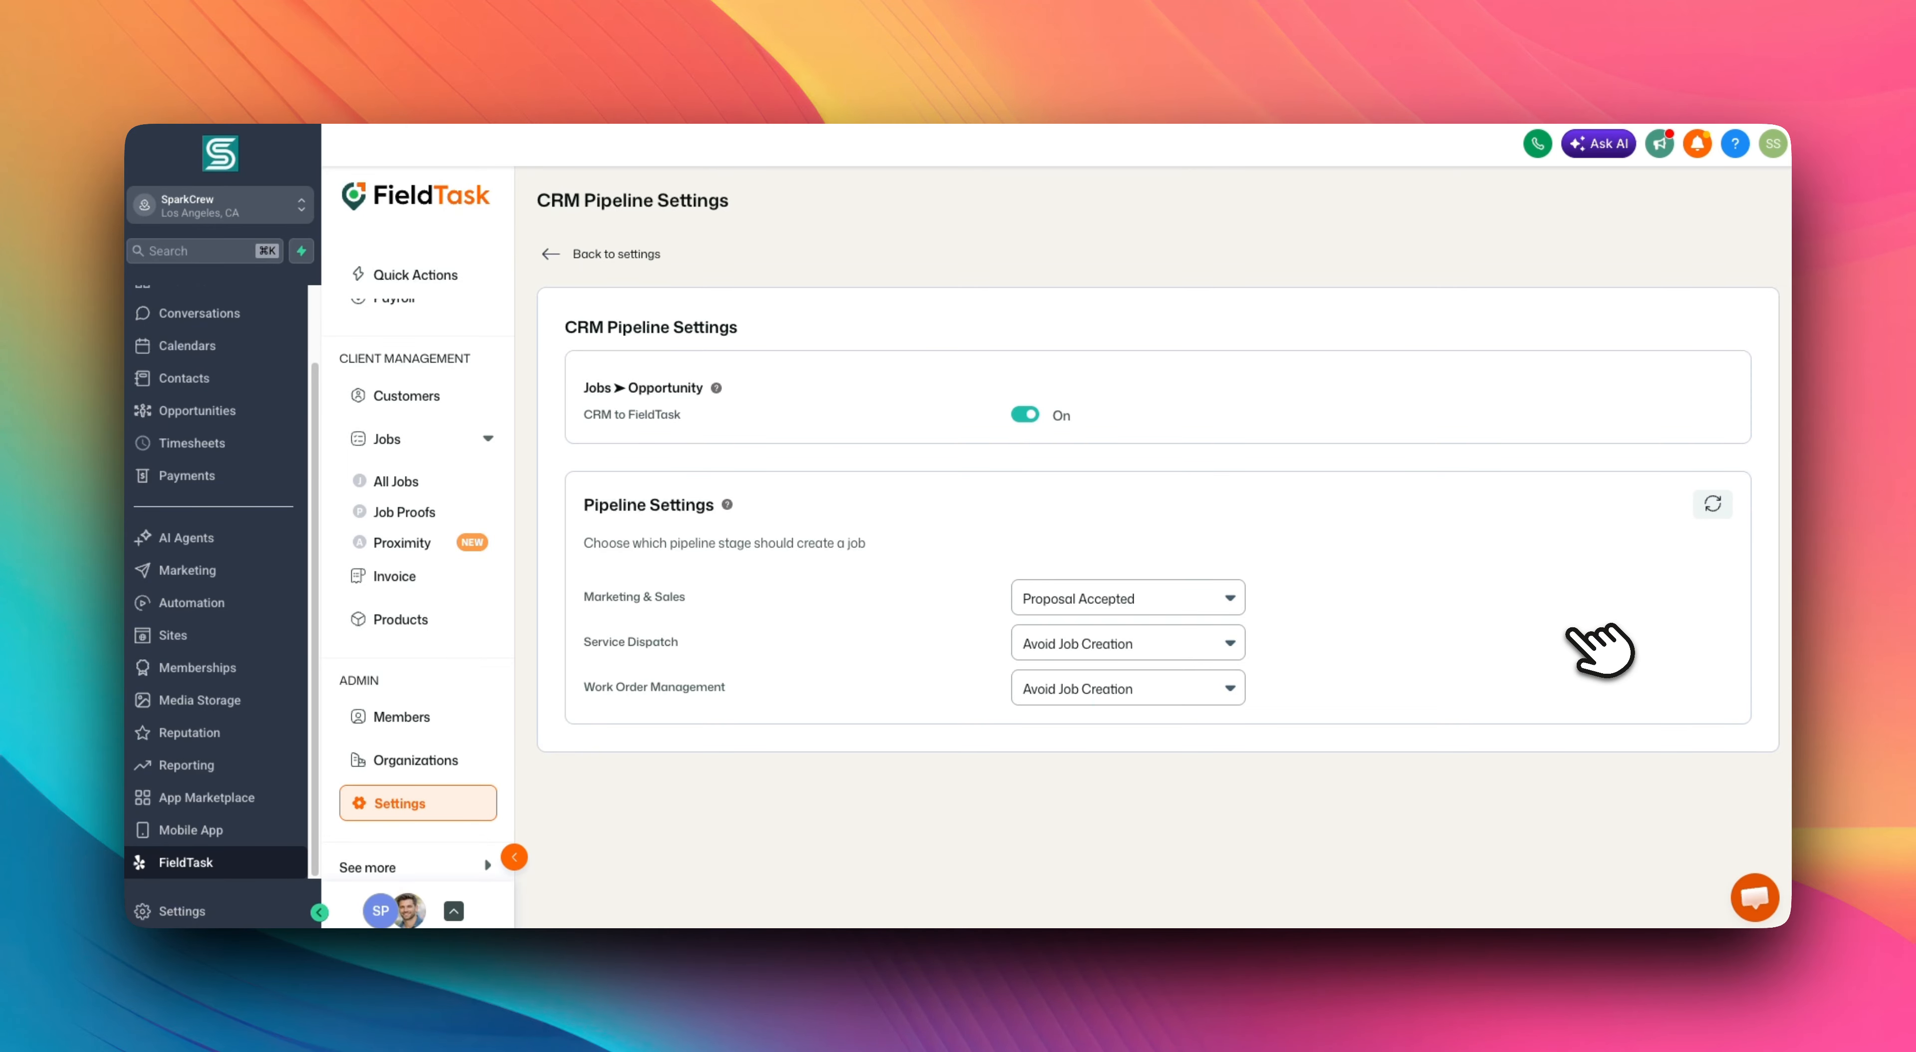
click(1713, 505)
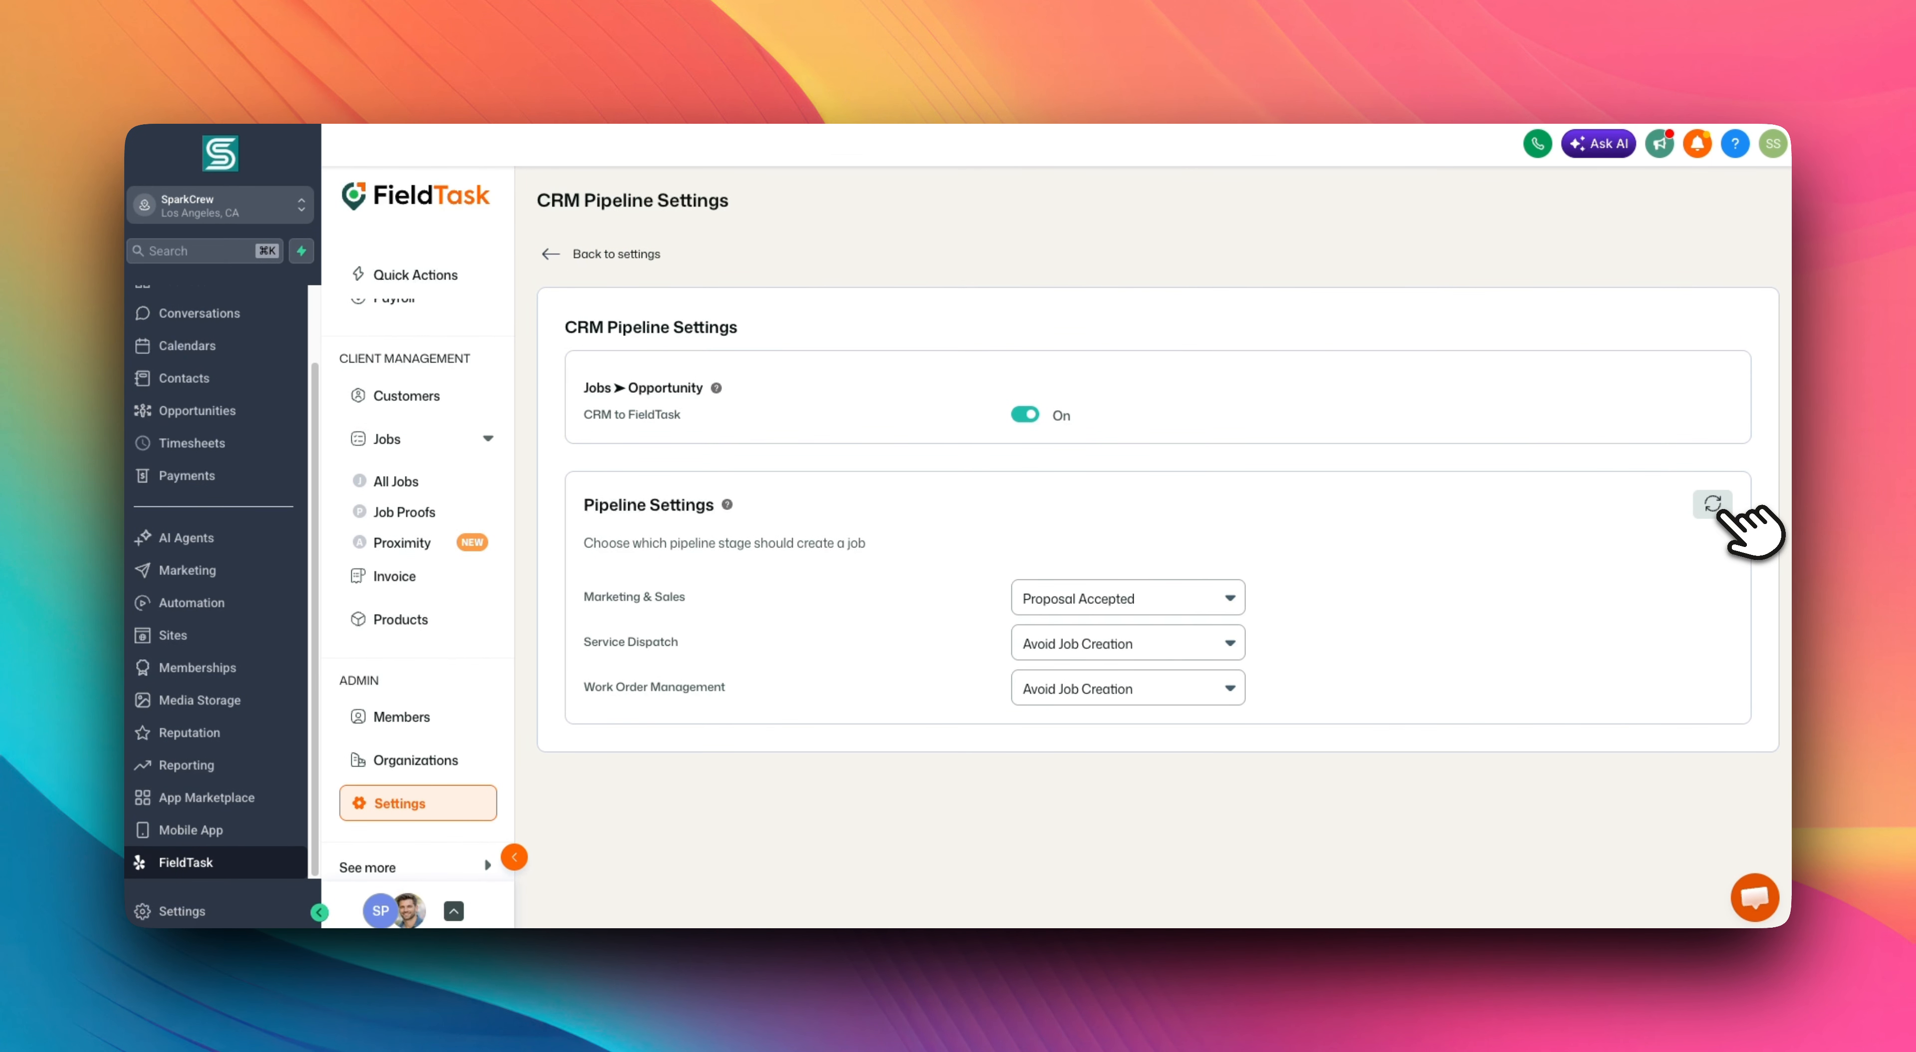
Open the Employee settings and turn Line Item Price Visibility on and back off
click(399, 804)
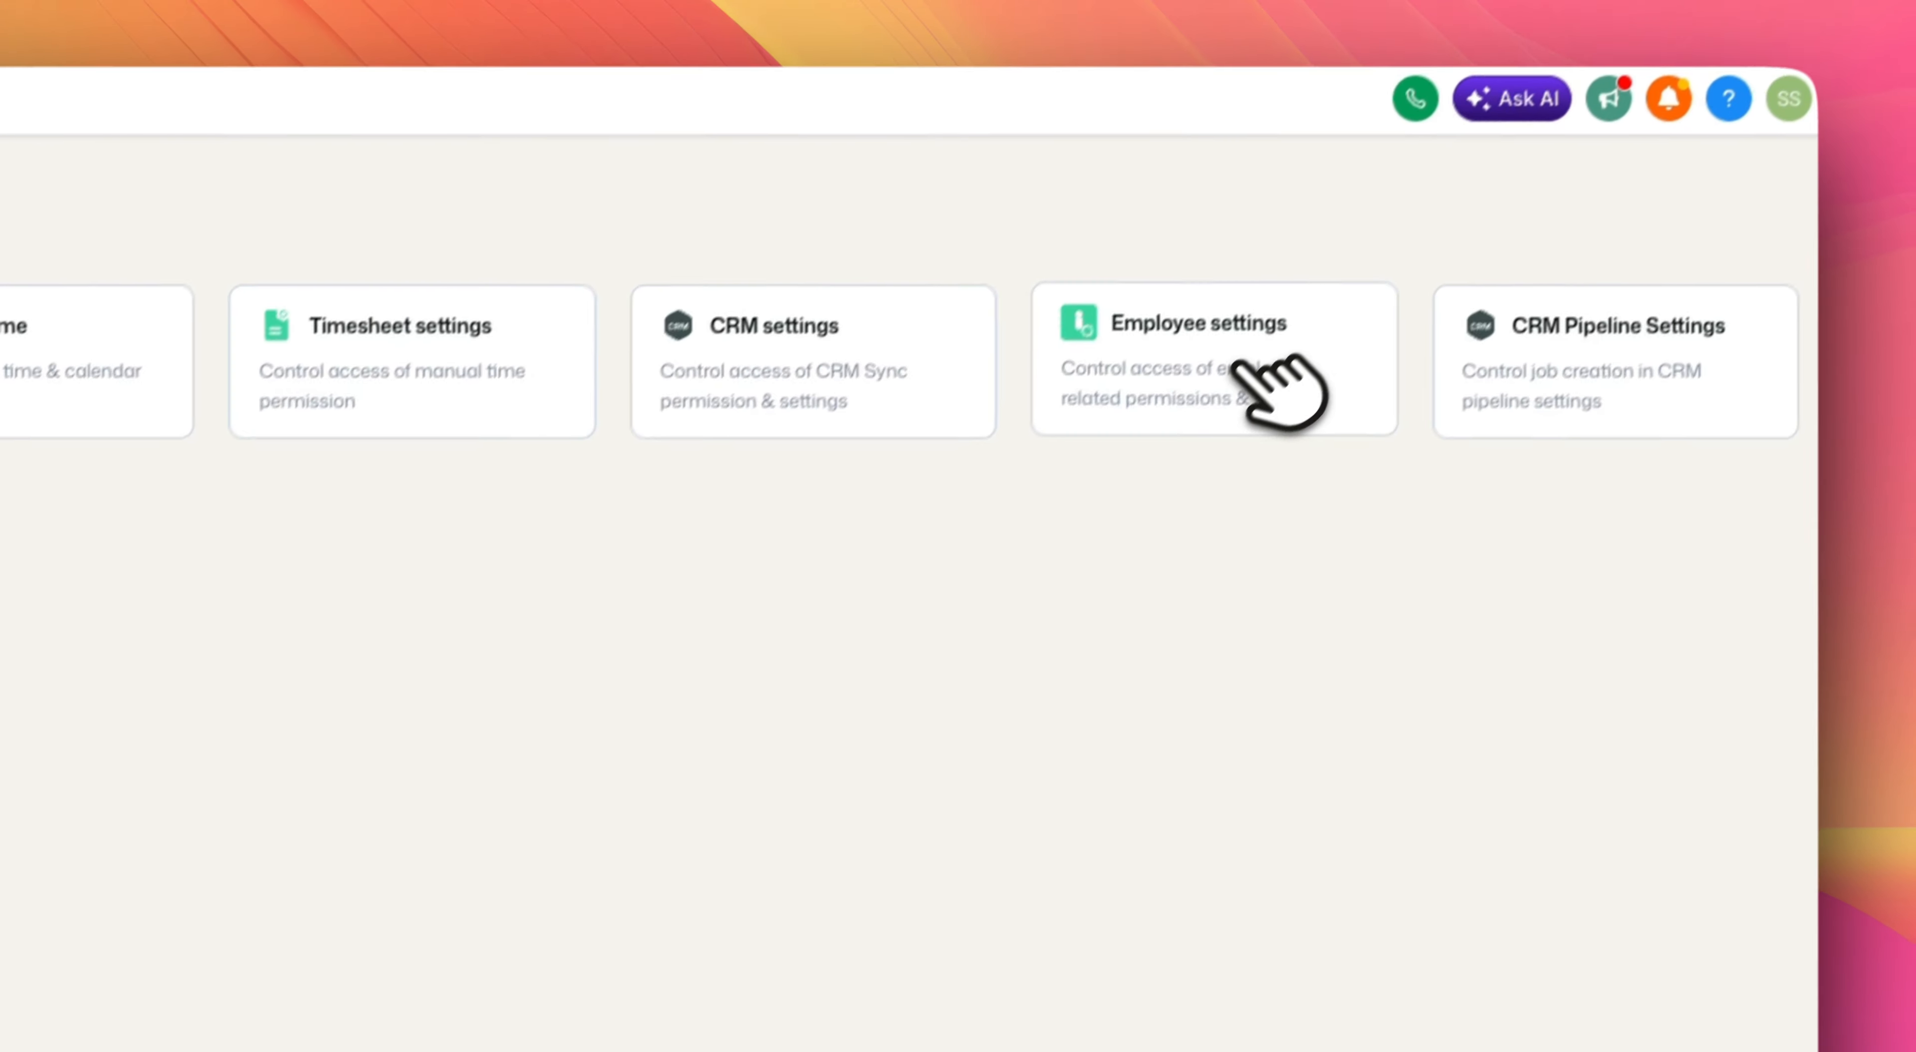
click(1274, 394)
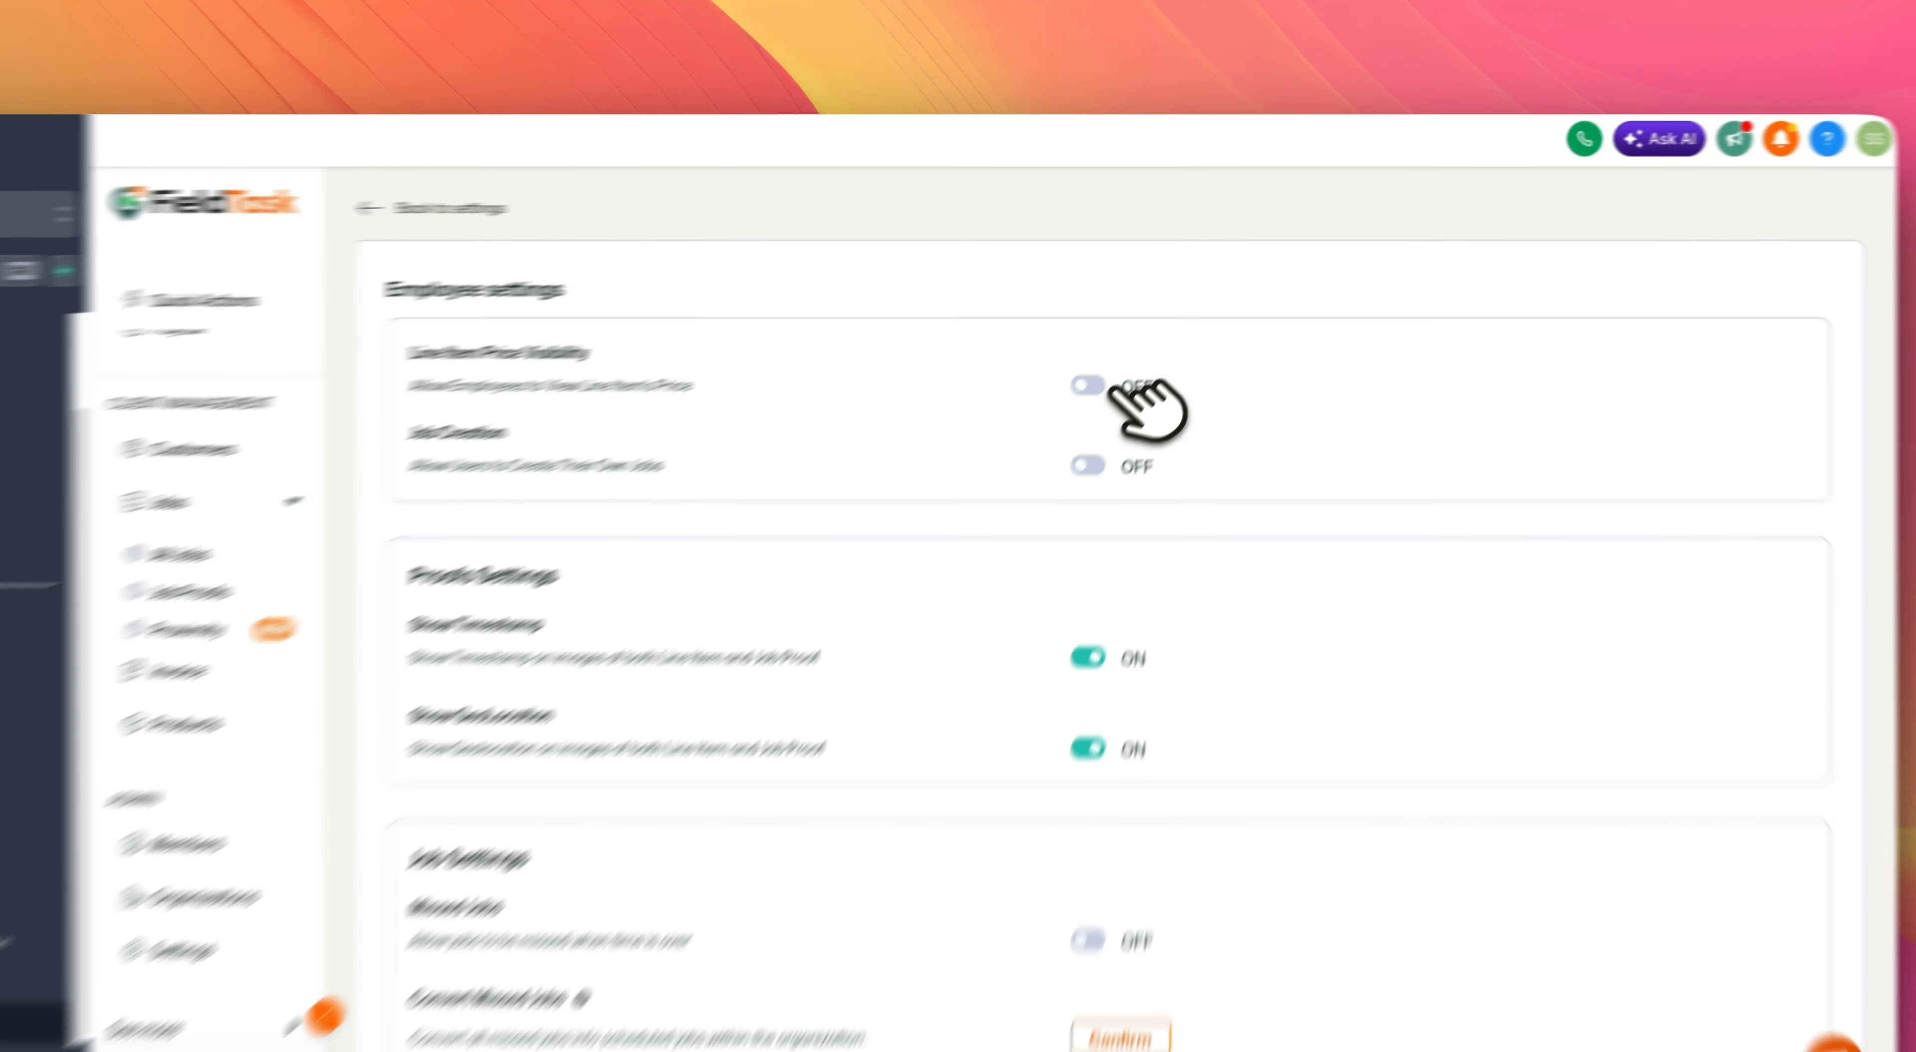
click(1133, 344)
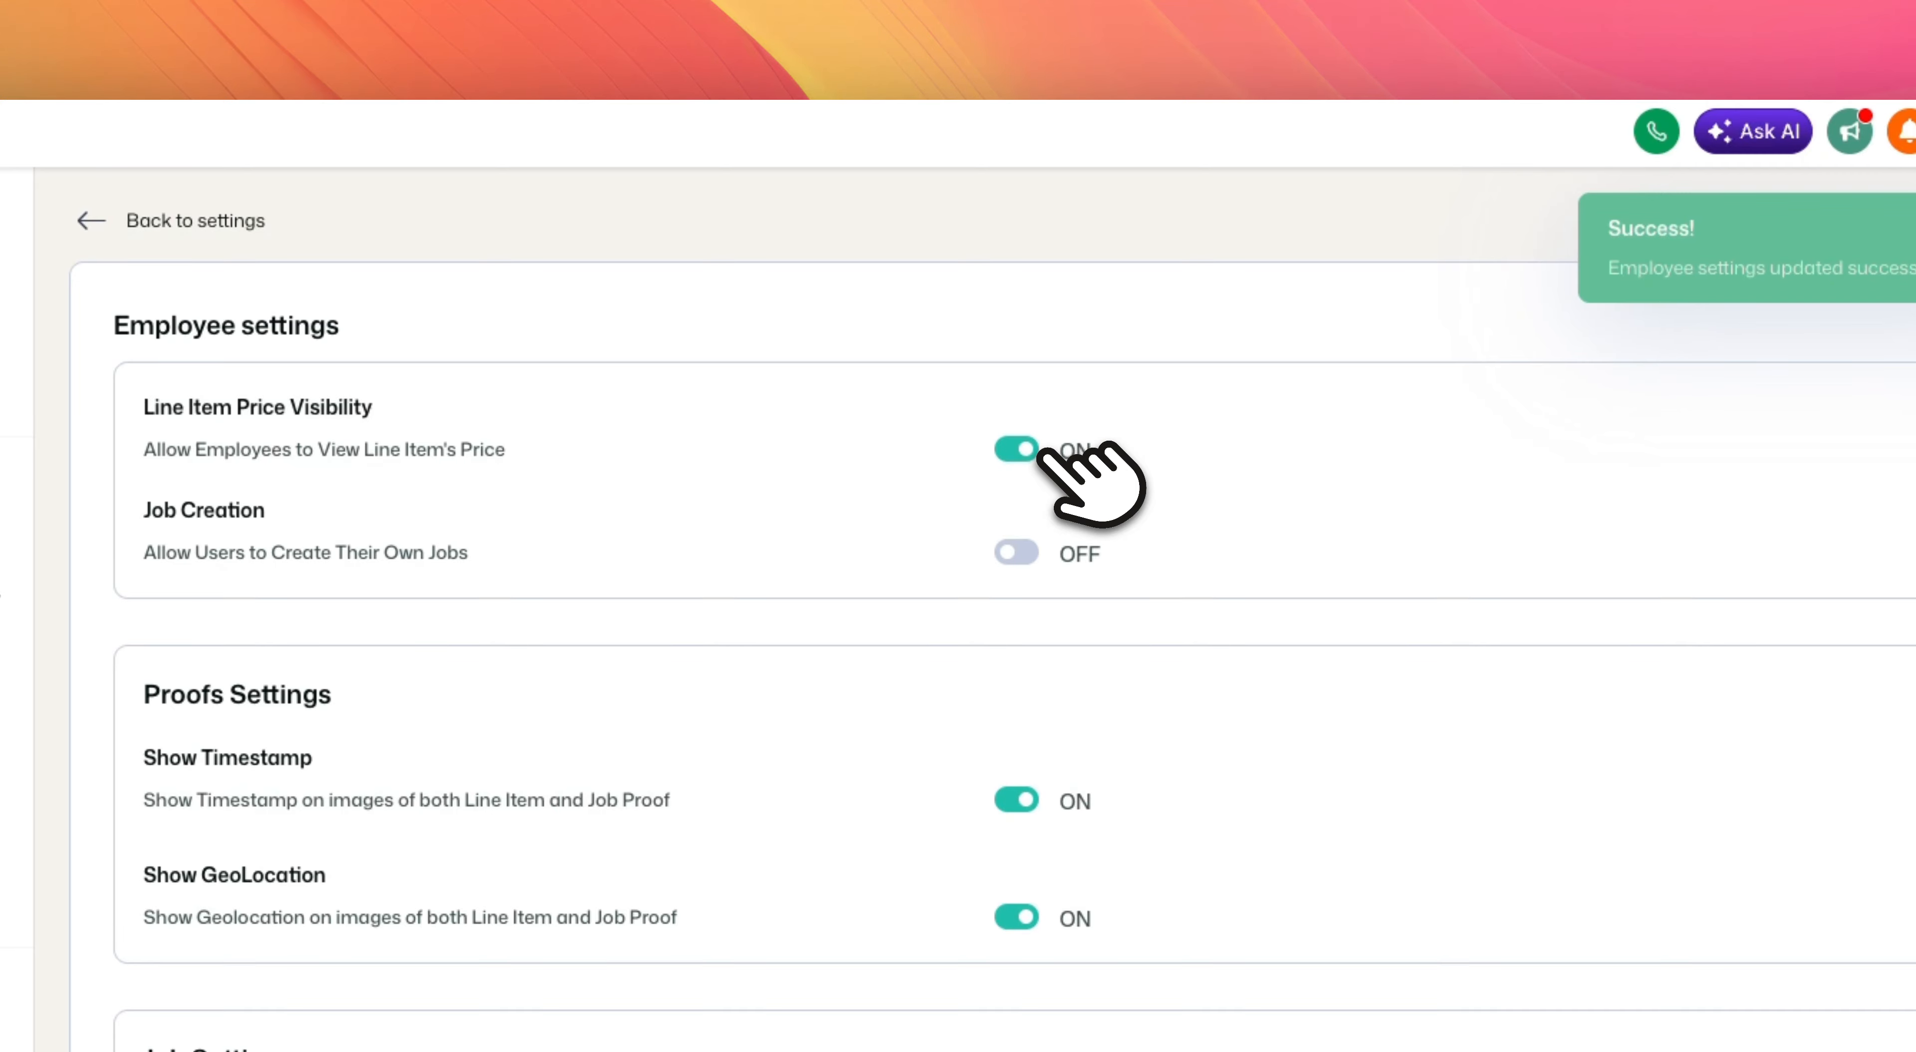
click(1029, 449)
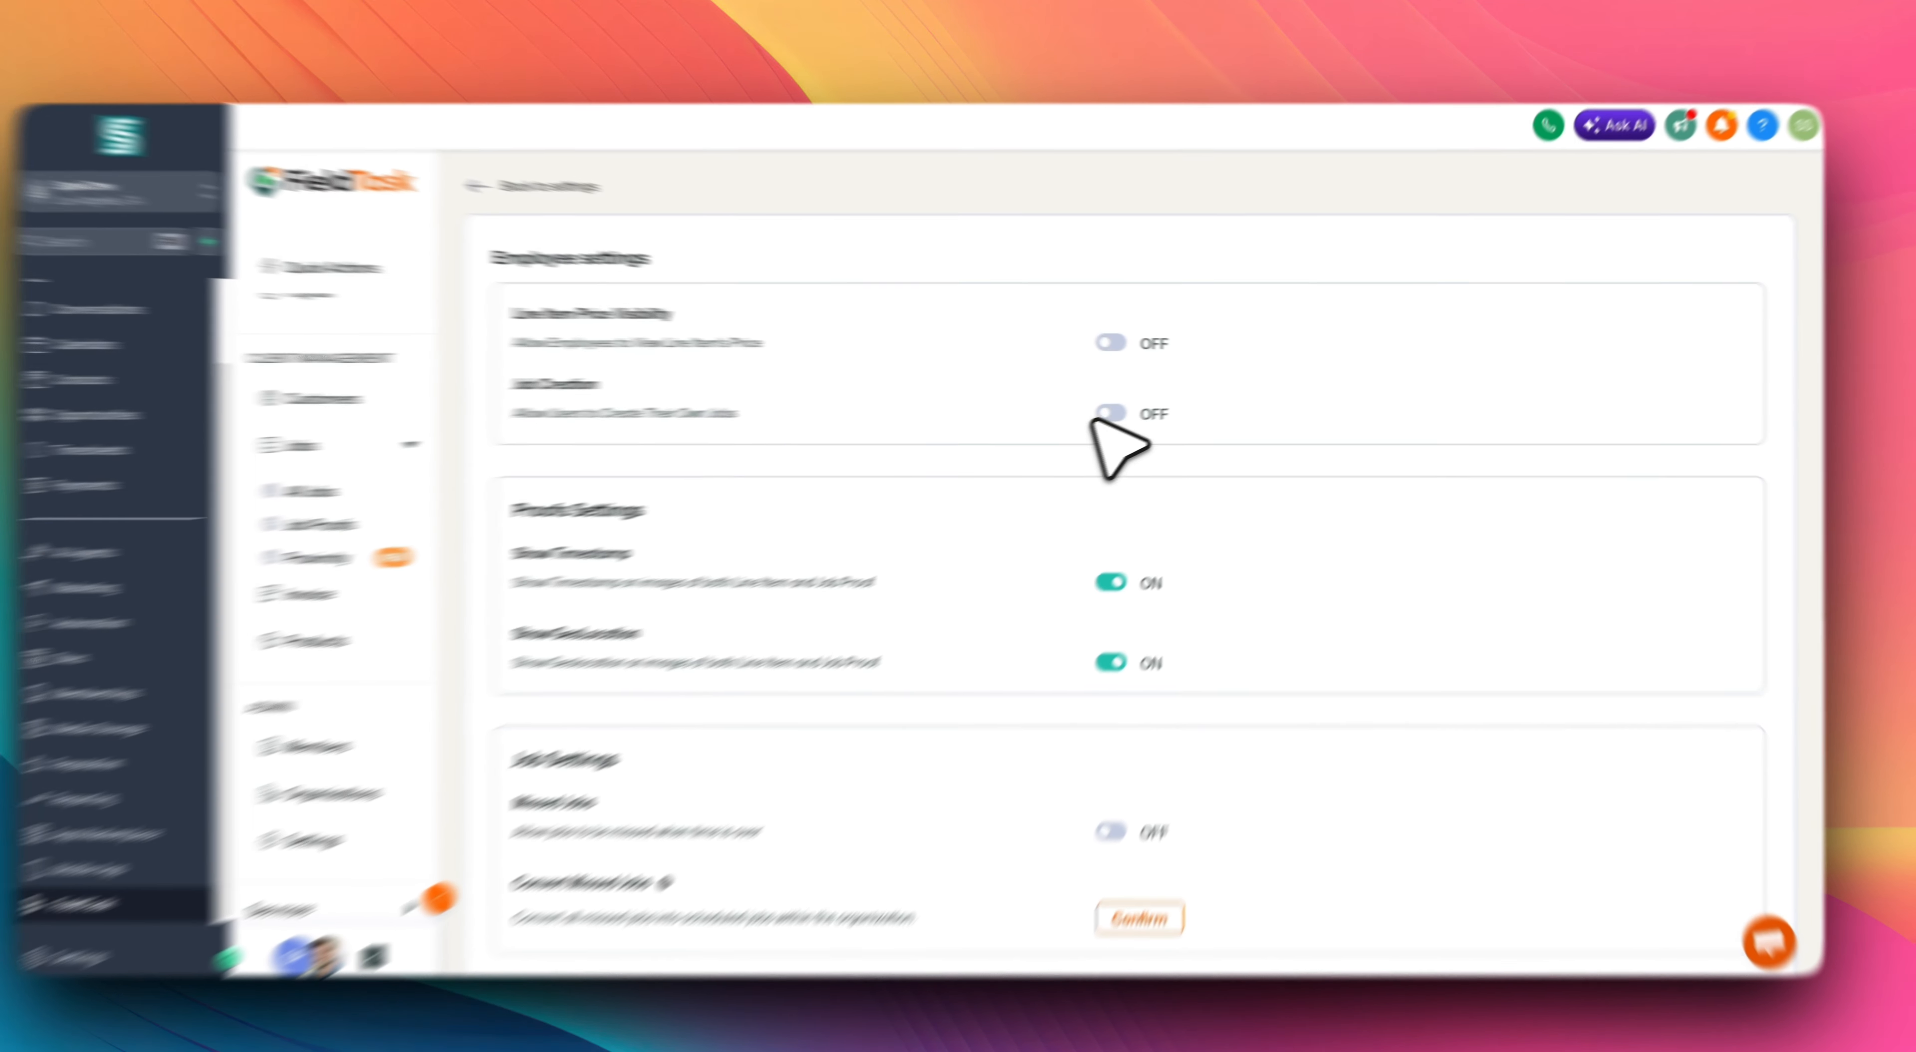
Turn Job Creation on and back off, and Show Timestamp off and back on
click(1134, 409)
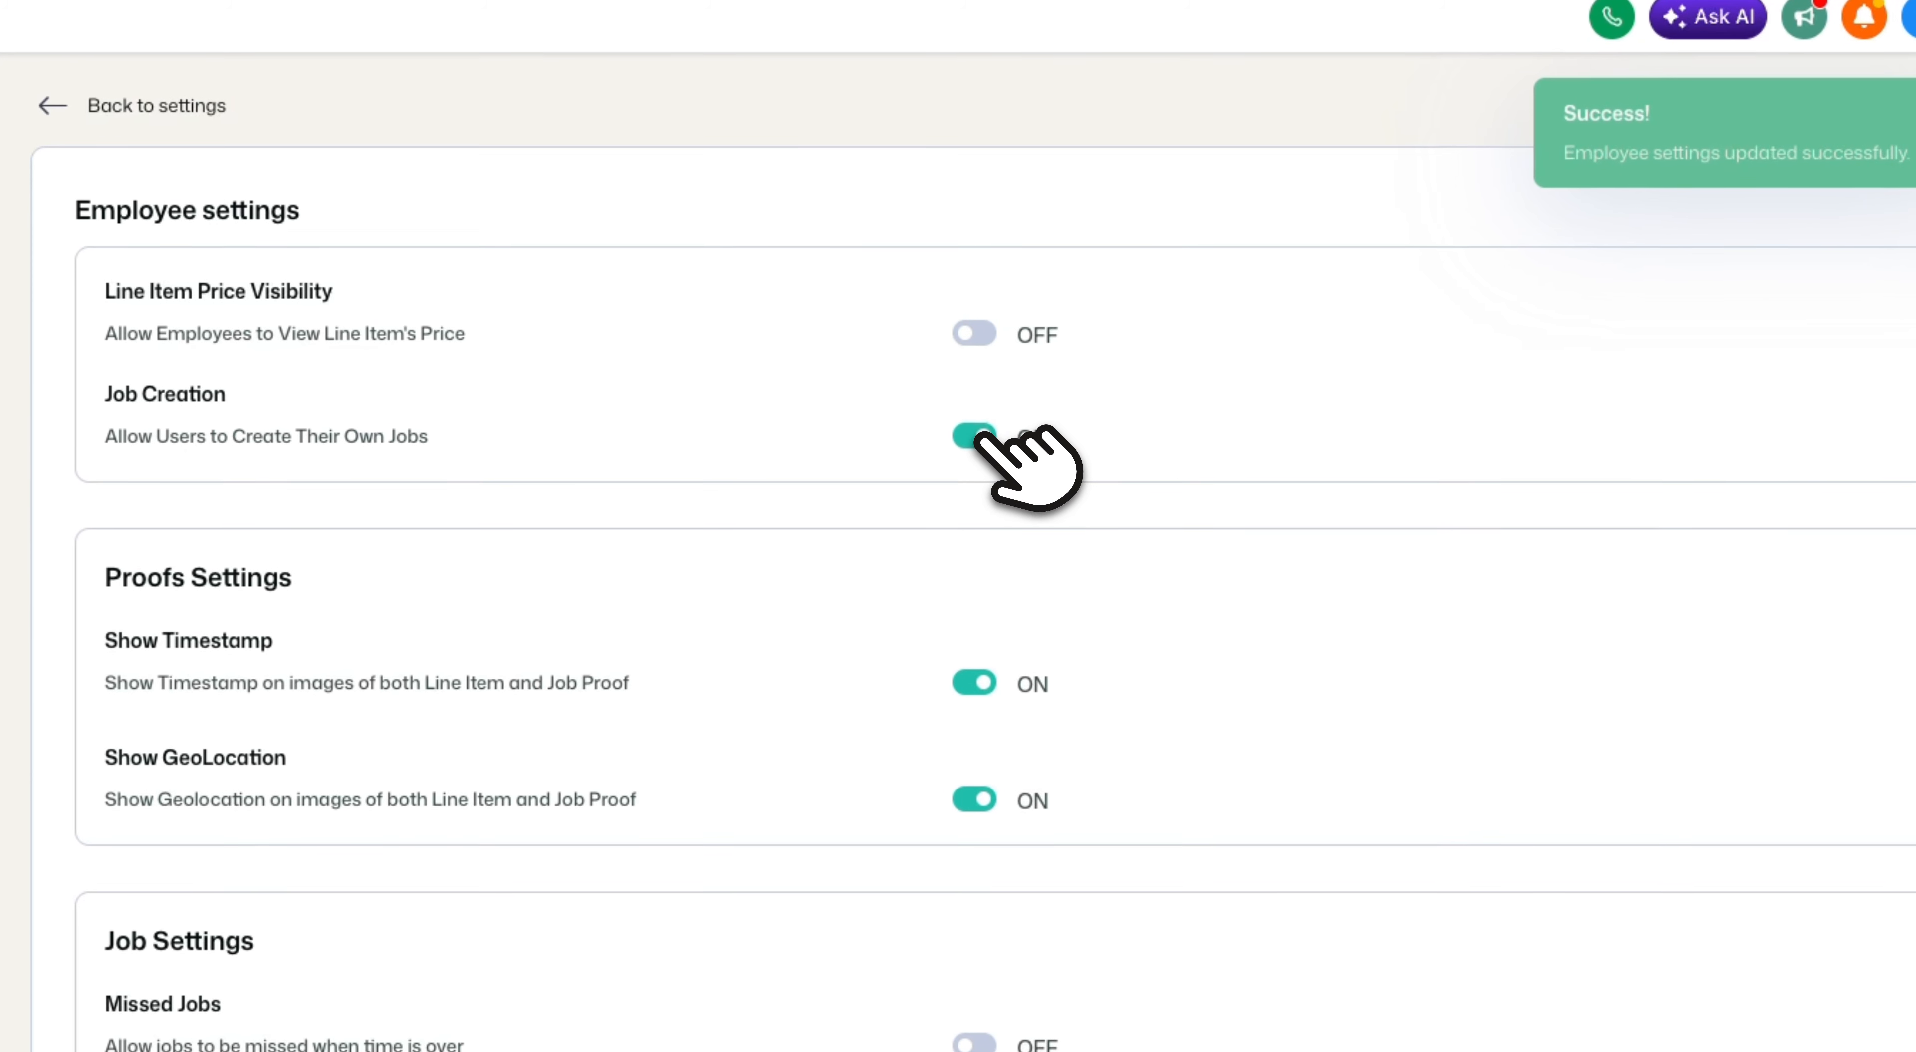
click(979, 438)
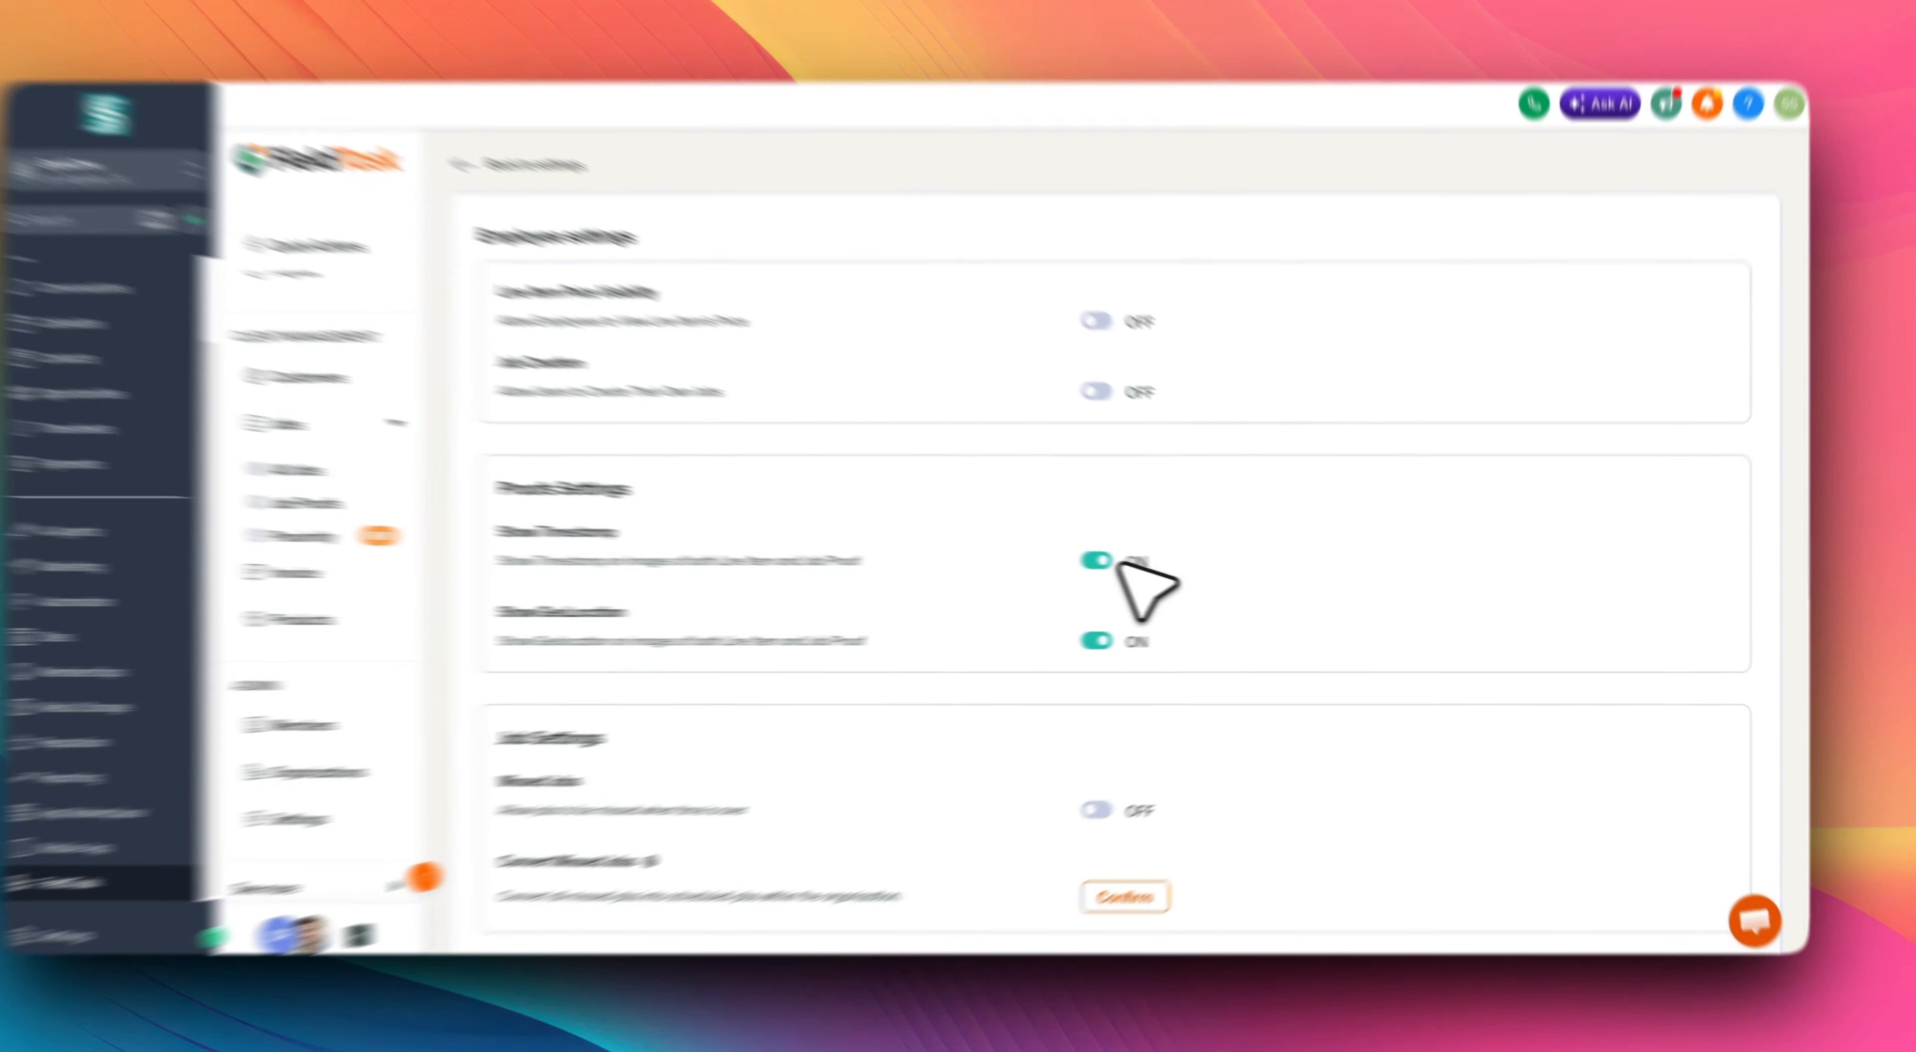
click(1134, 565)
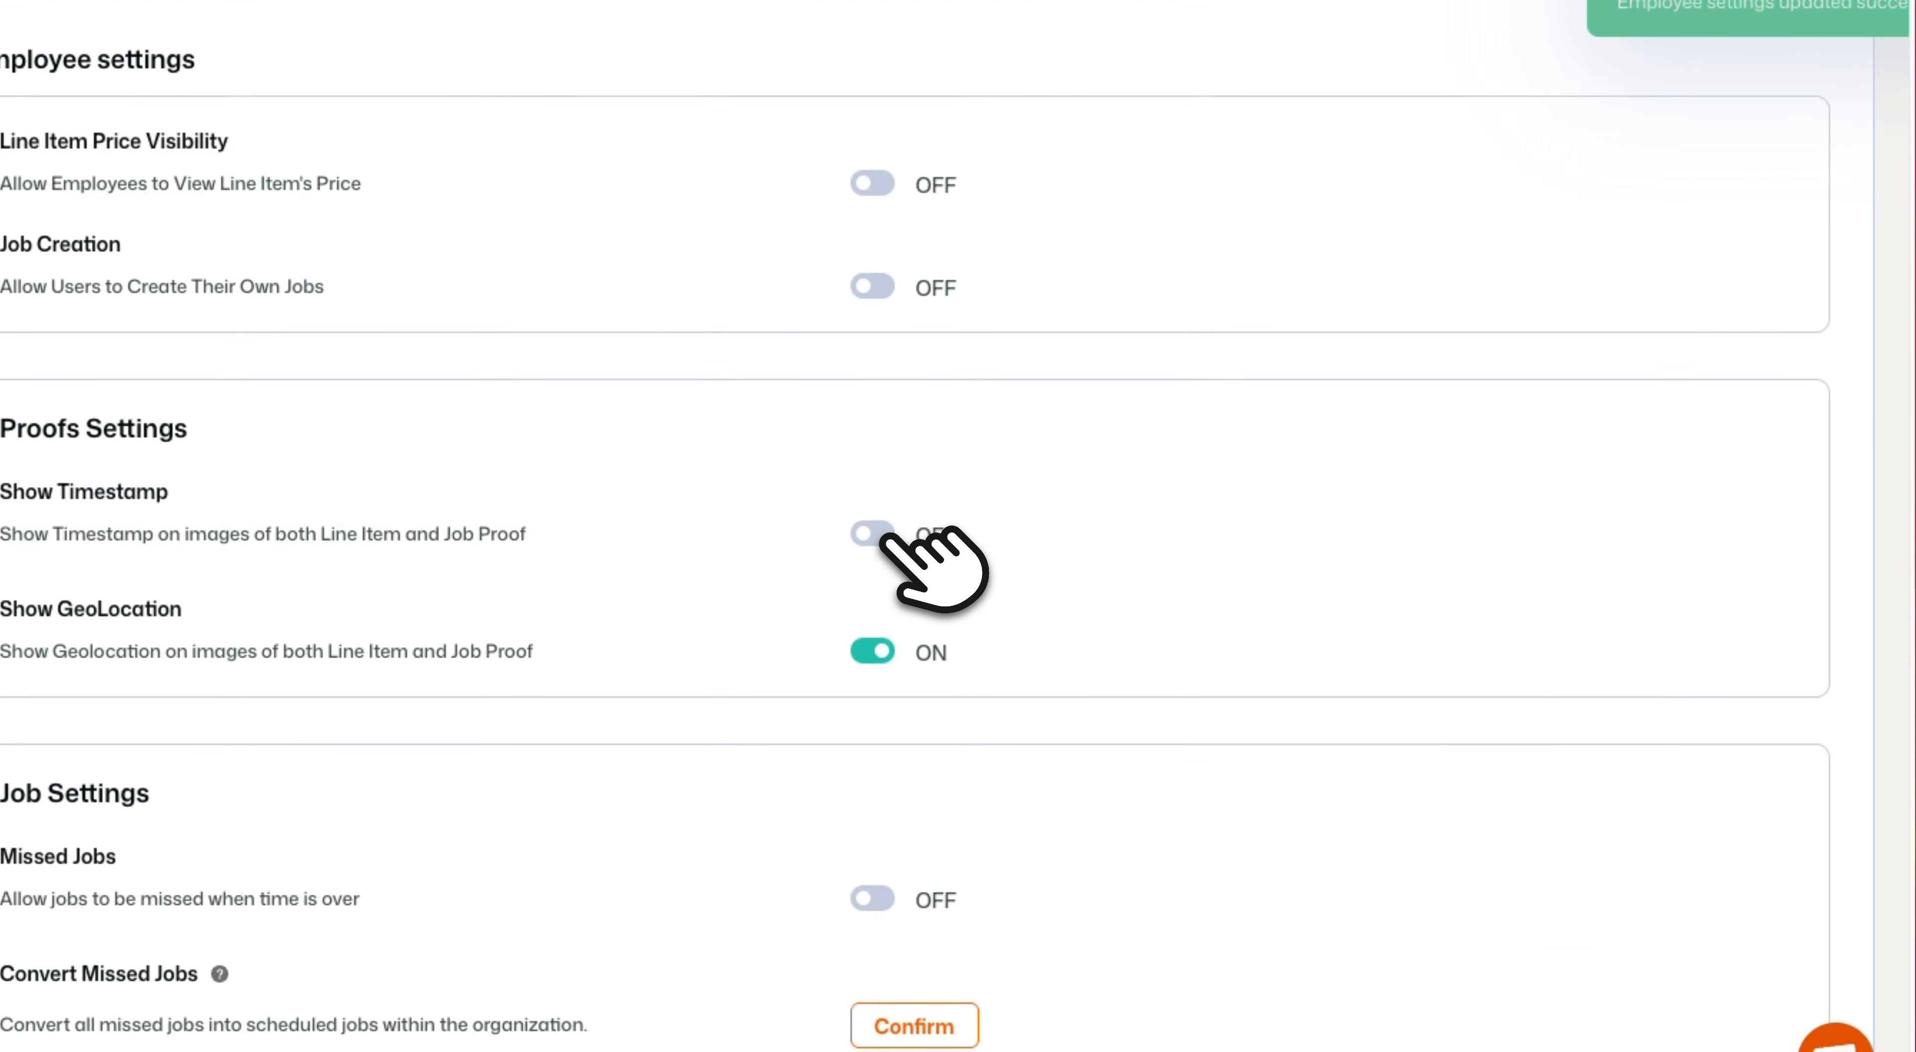
click(882, 543)
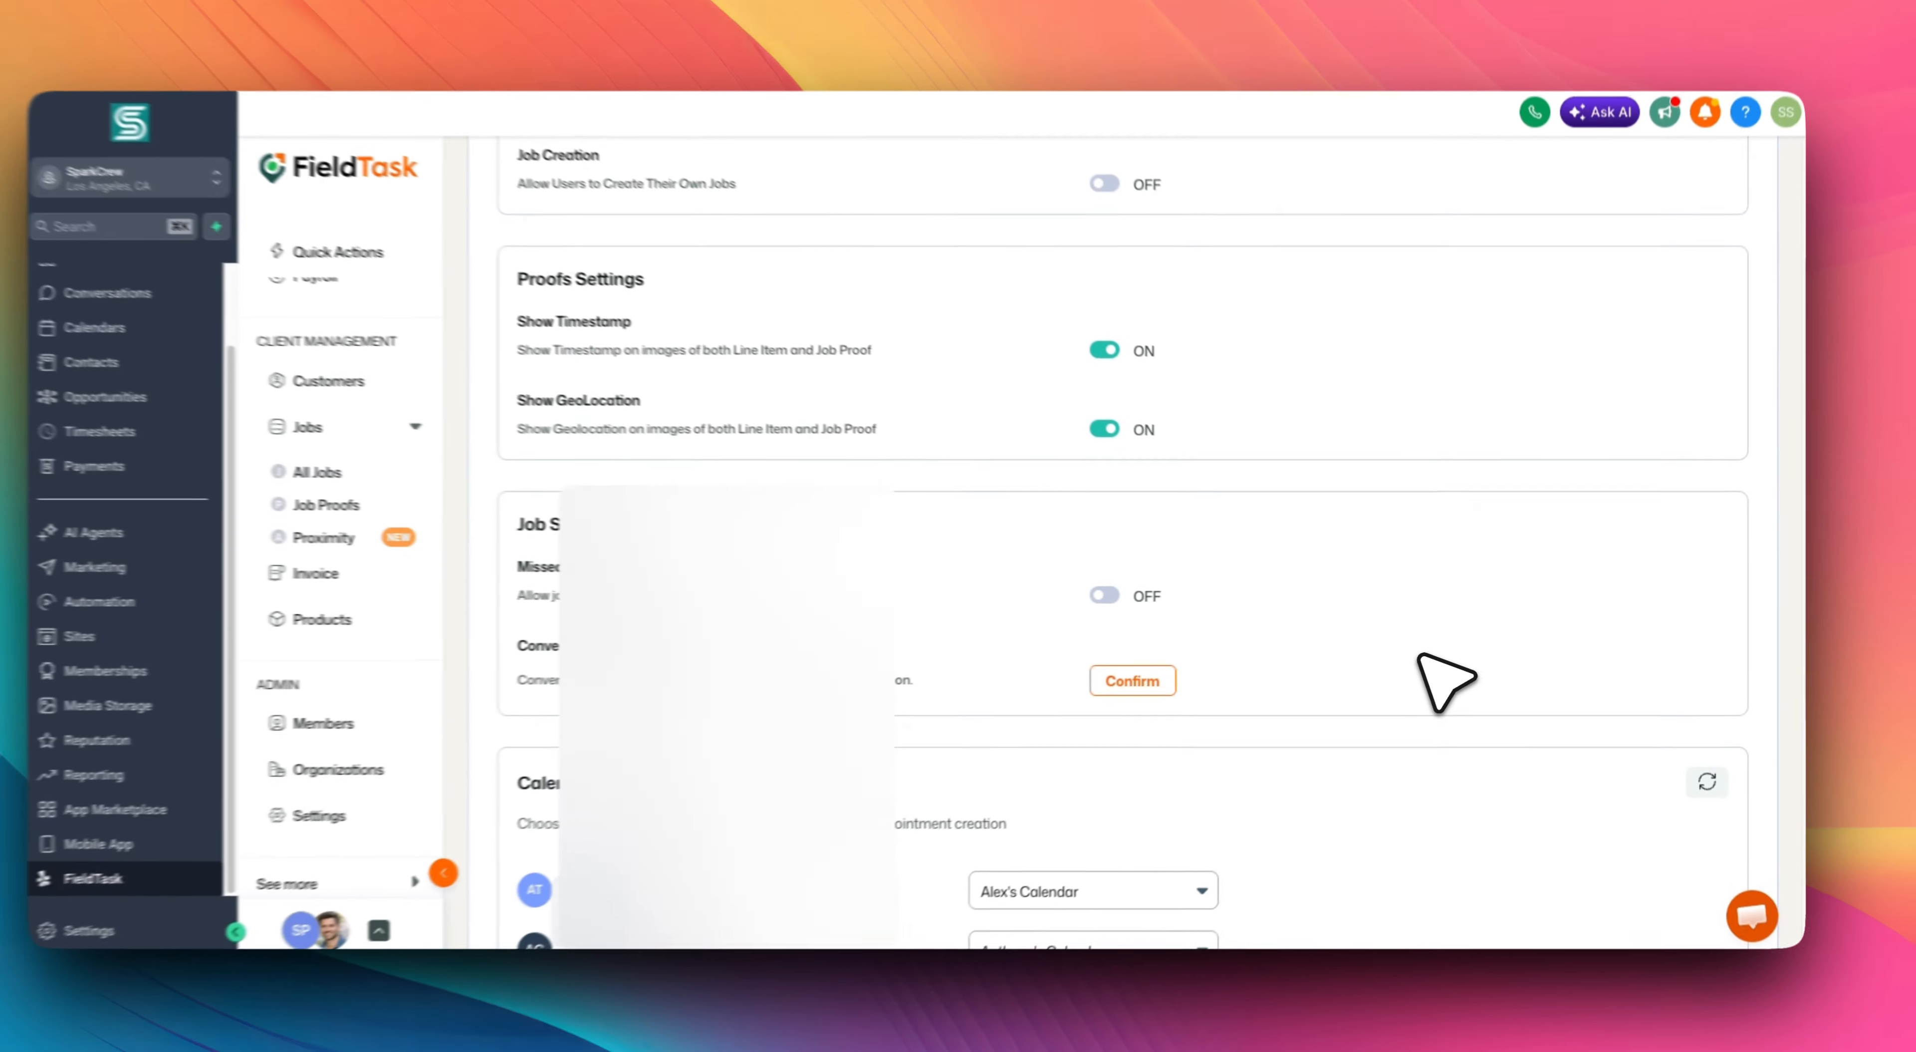
Choose SparkCrew Appointment Calendar as the first member's calendar in Calendar Settings, and refresh the calendars
scroll(1420, 656, down, 5)
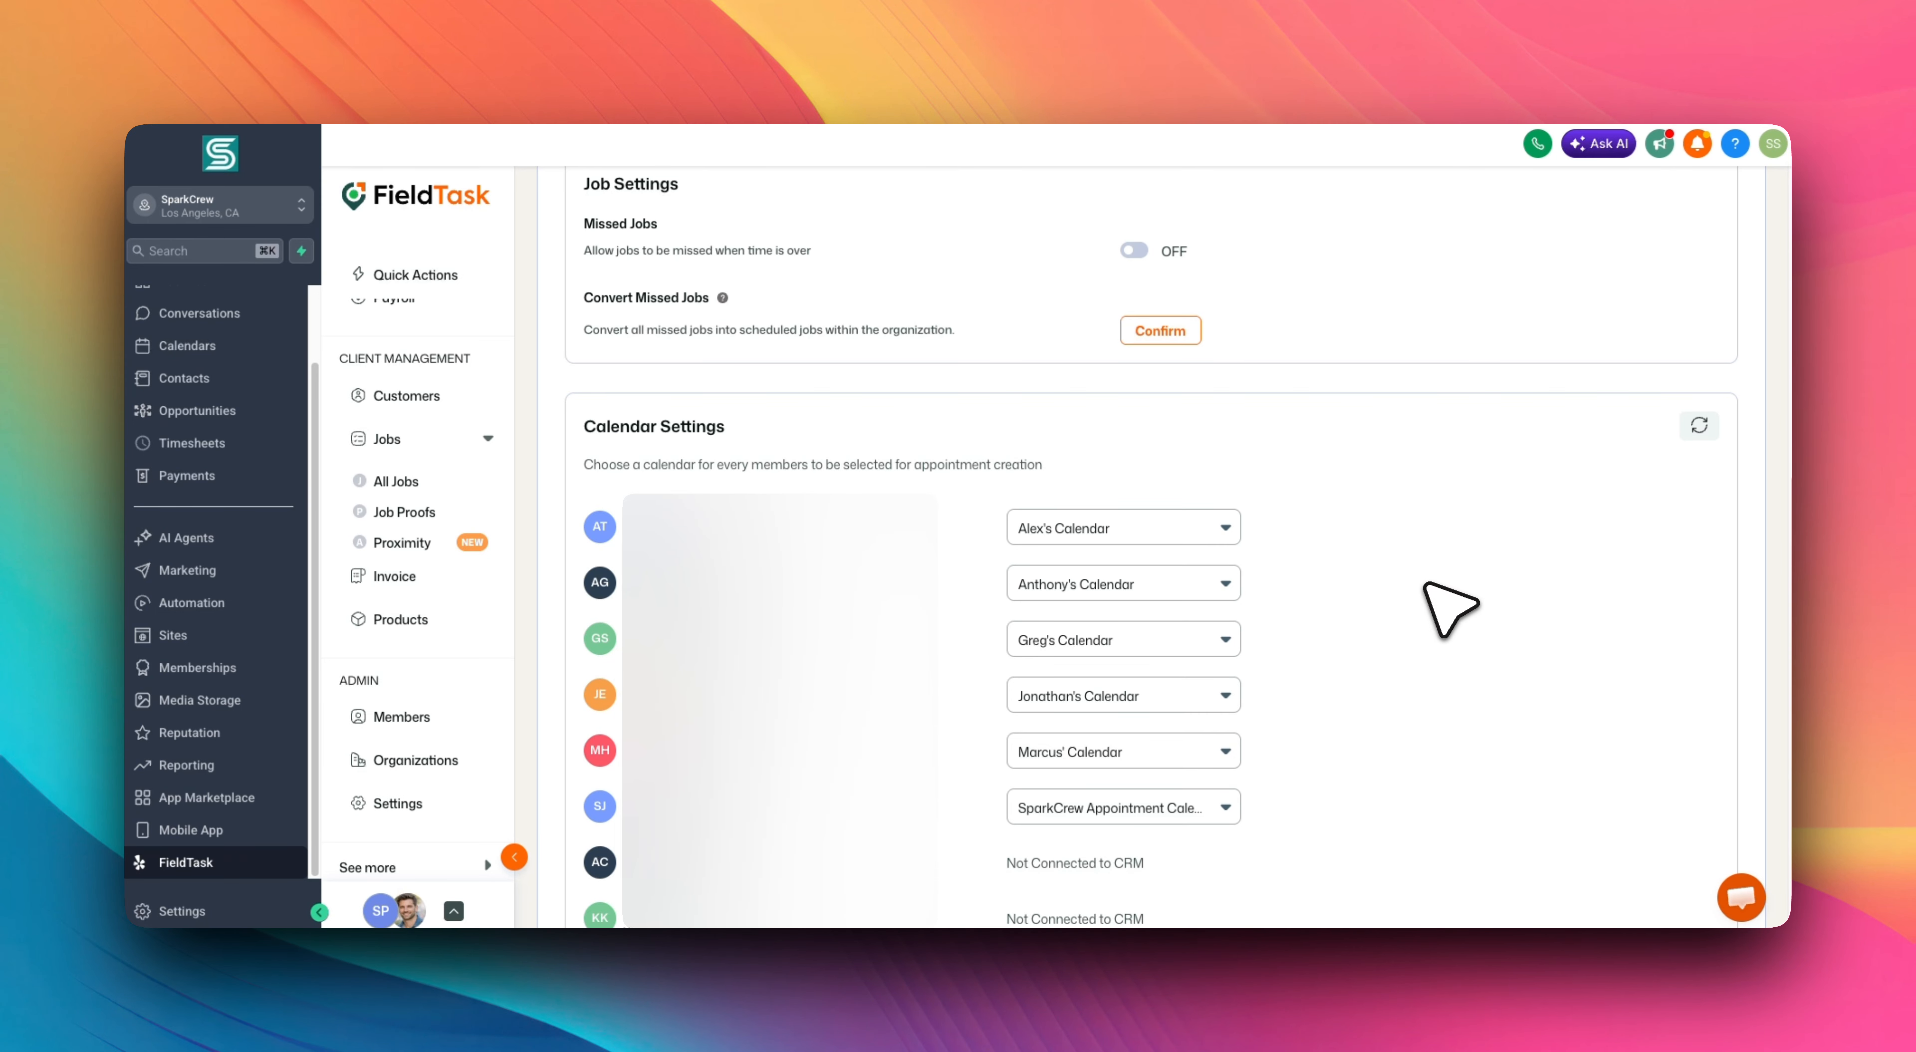
click(1206, 523)
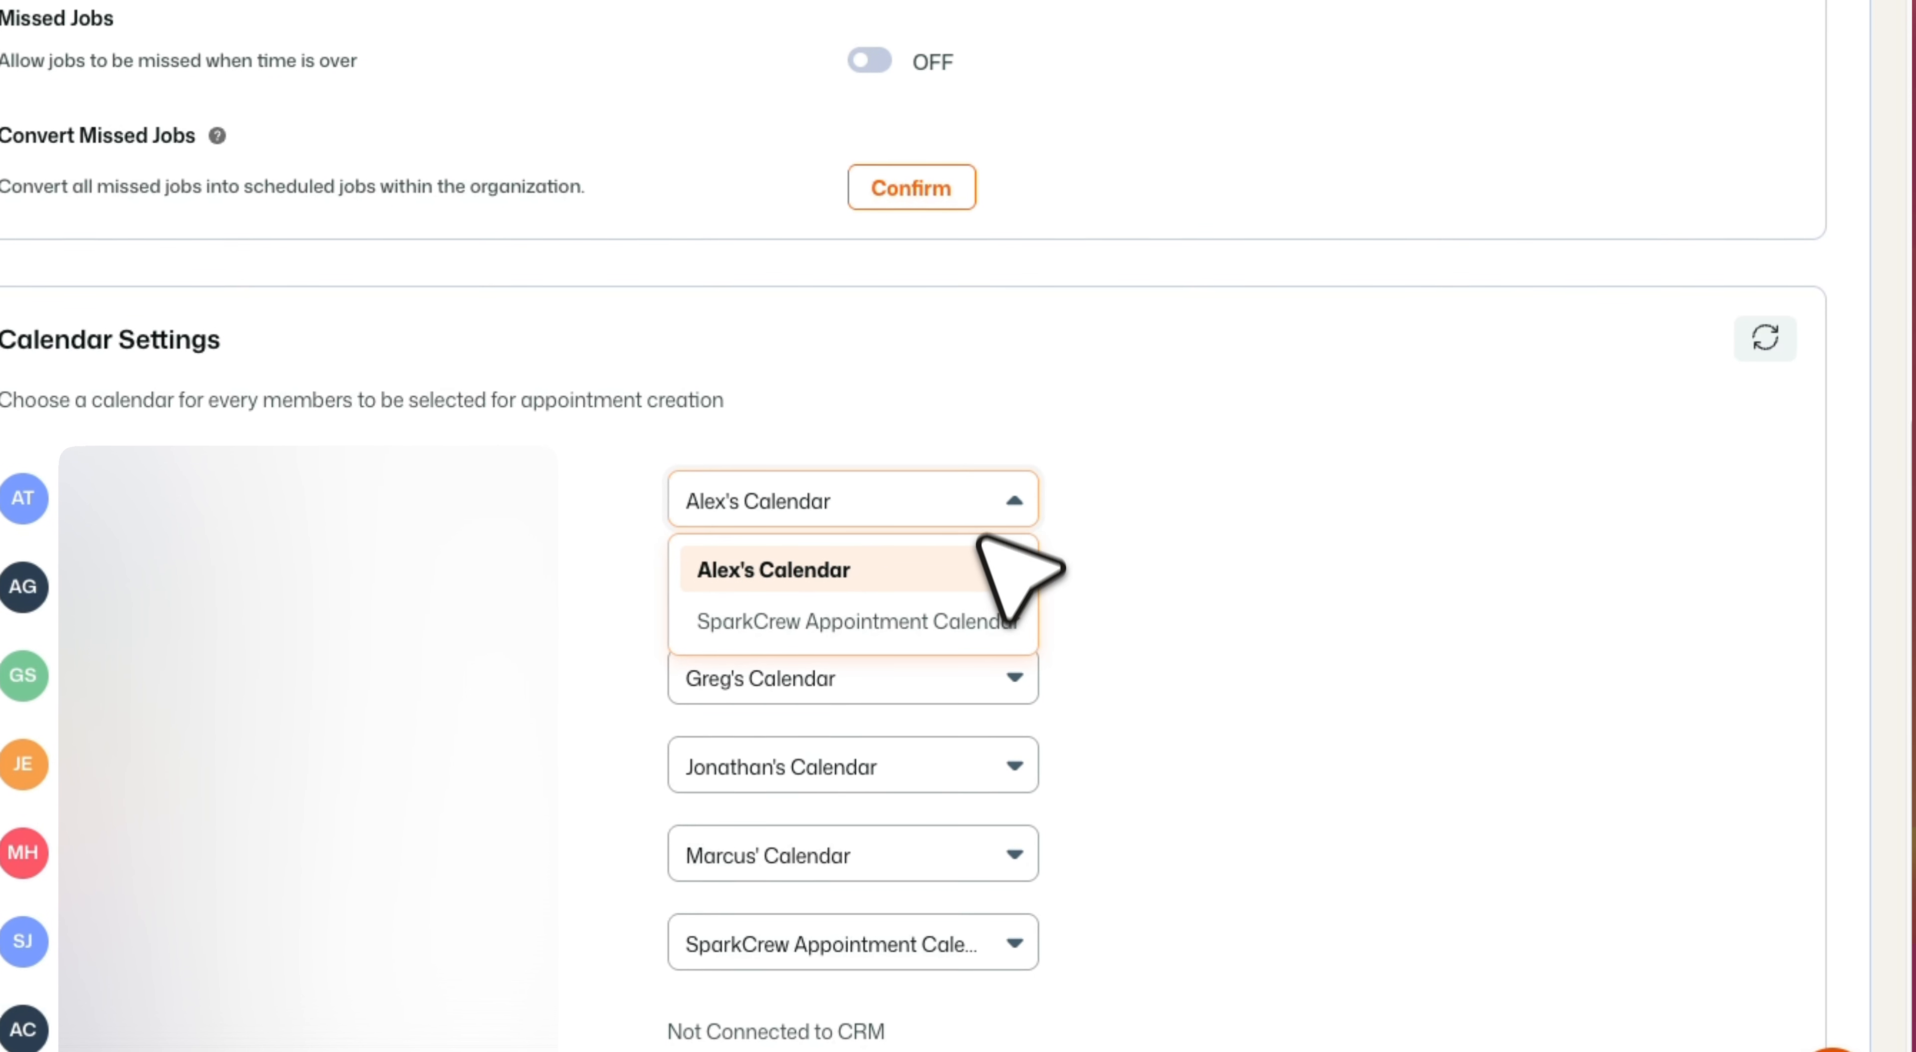
click(1197, 540)
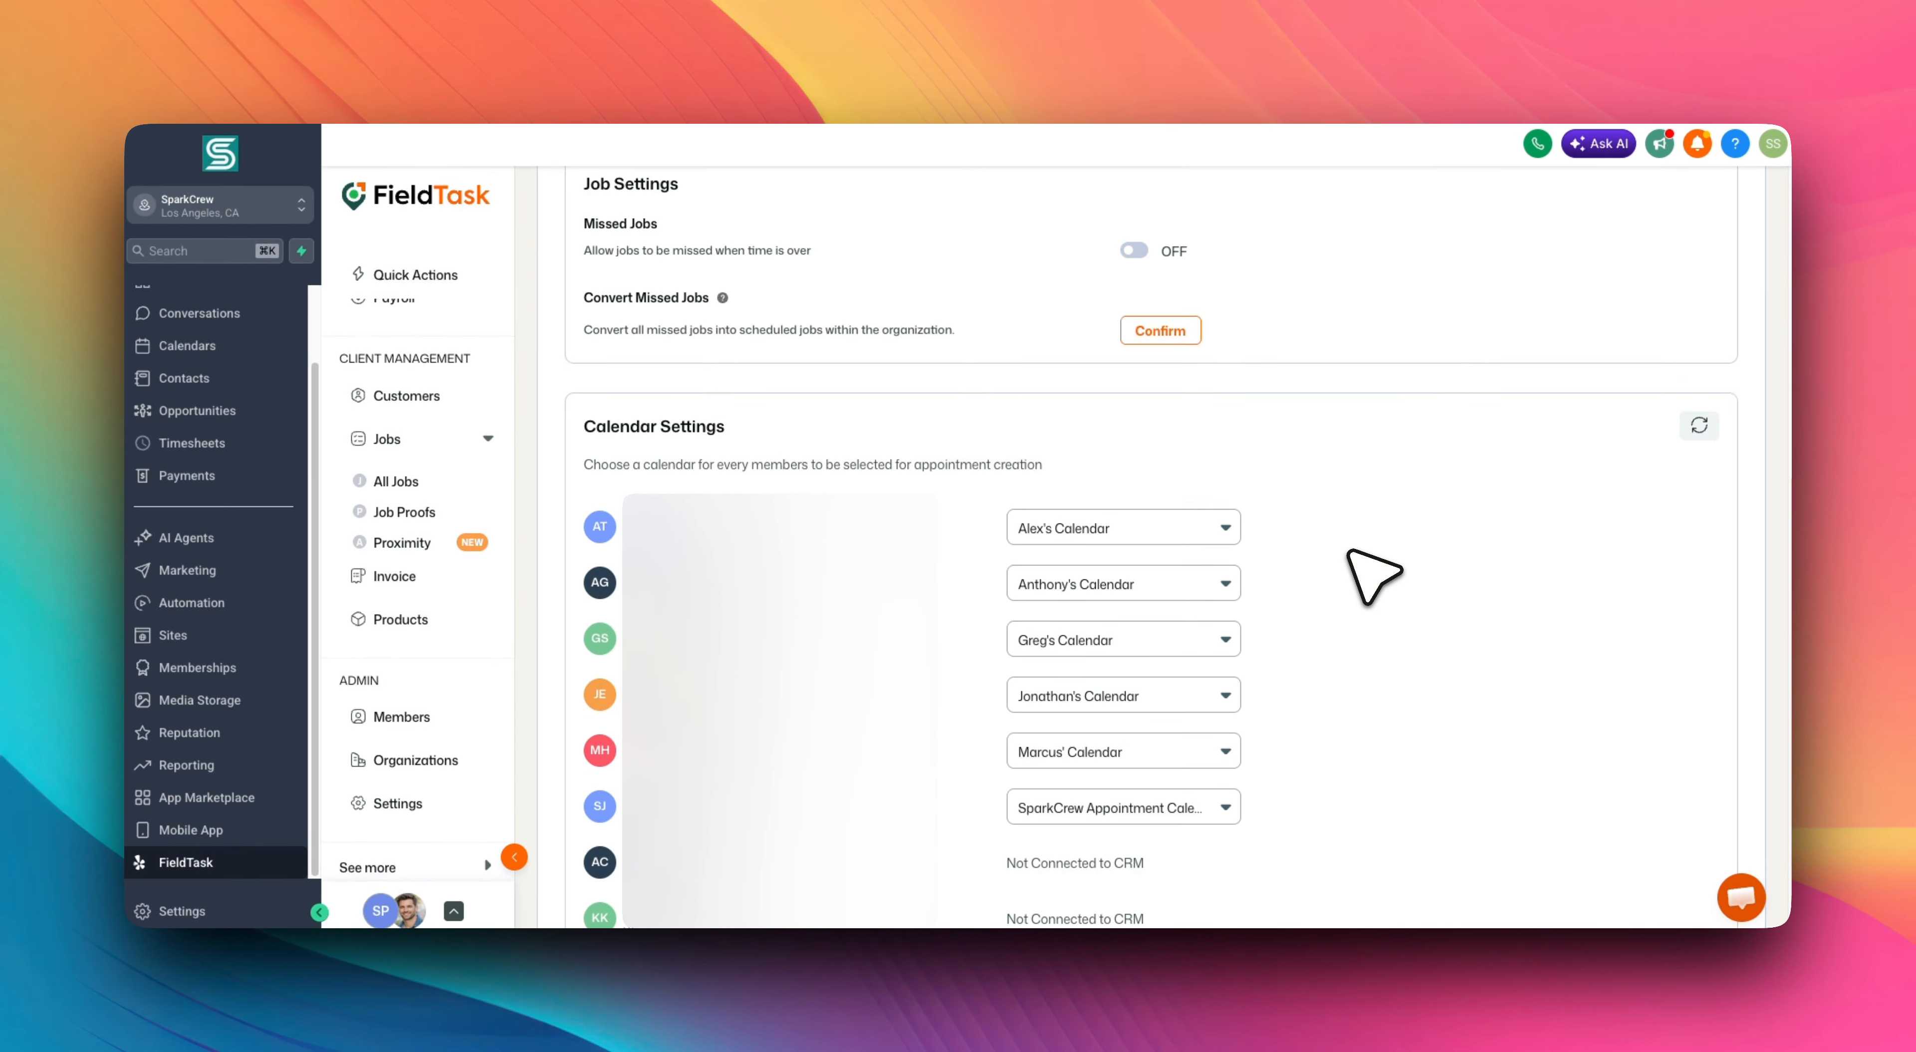
click(1223, 529)
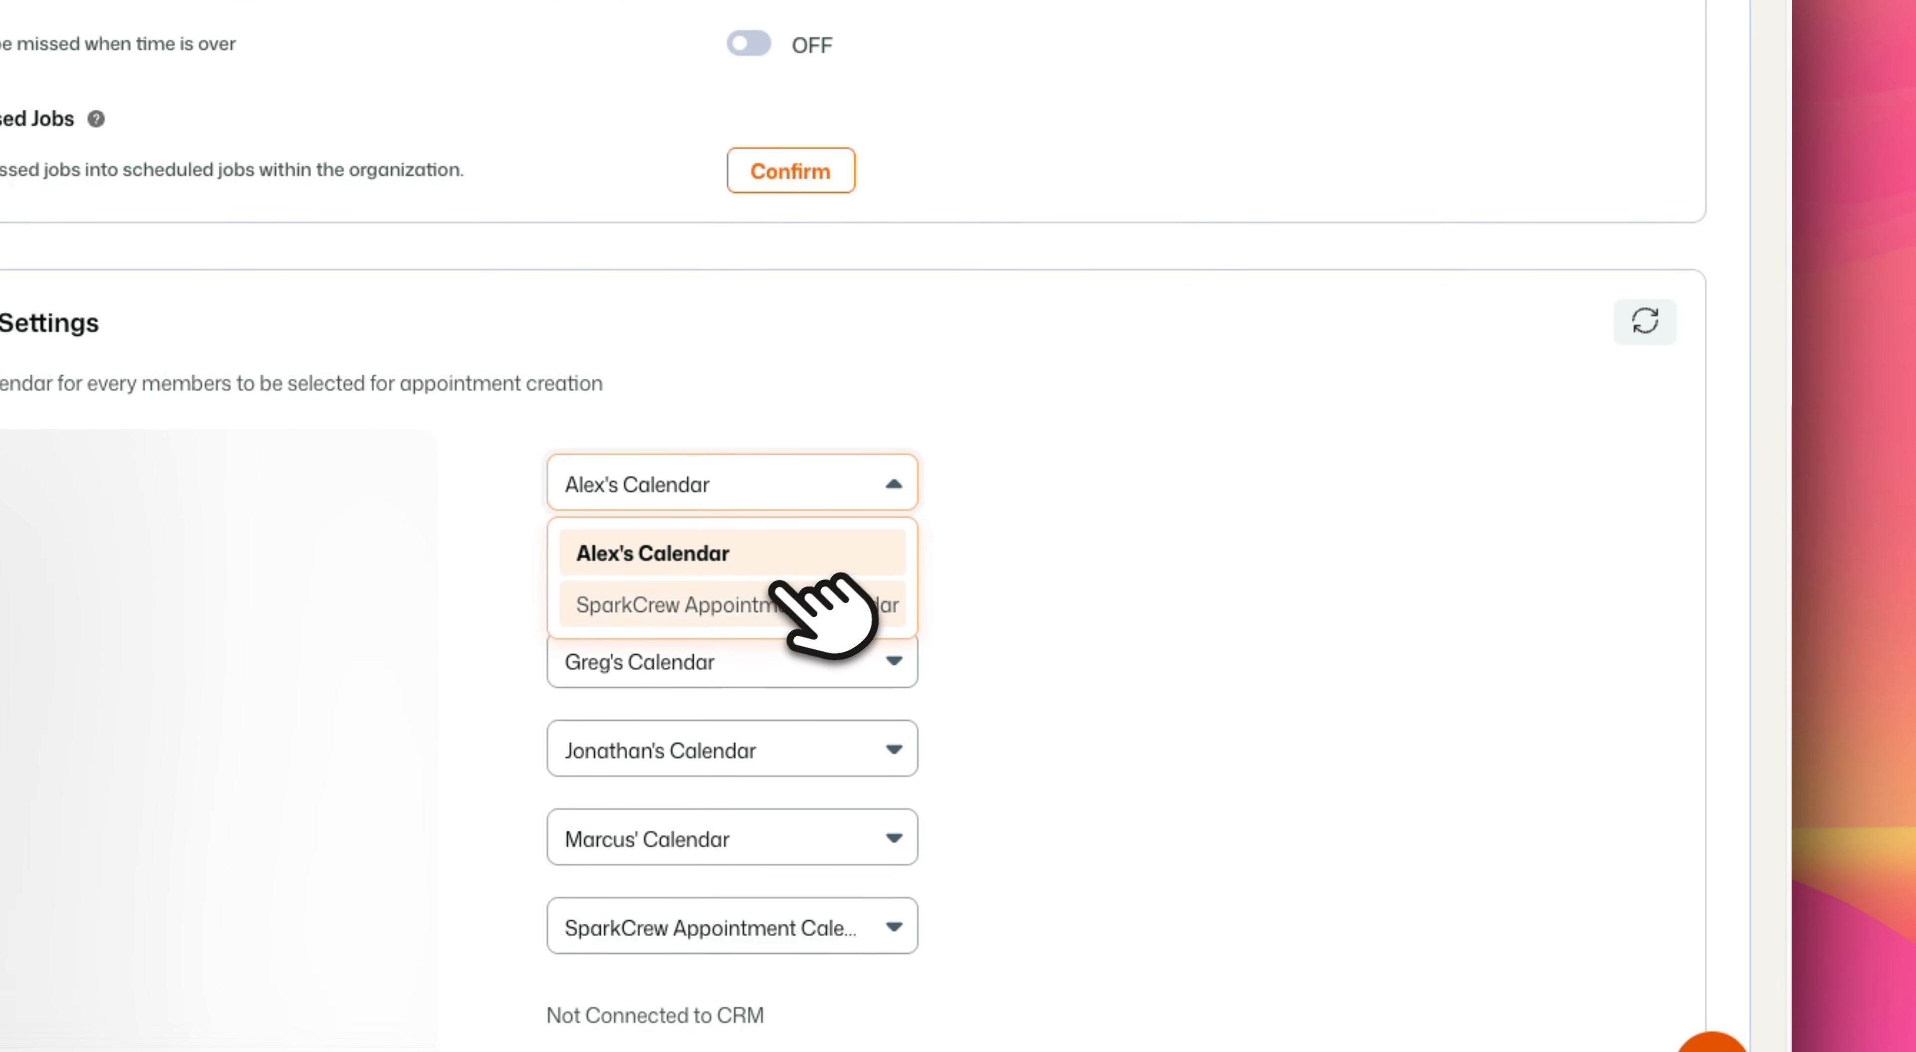
click(781, 599)
scroll(1641, 408, up, 1)
click(1646, 411)
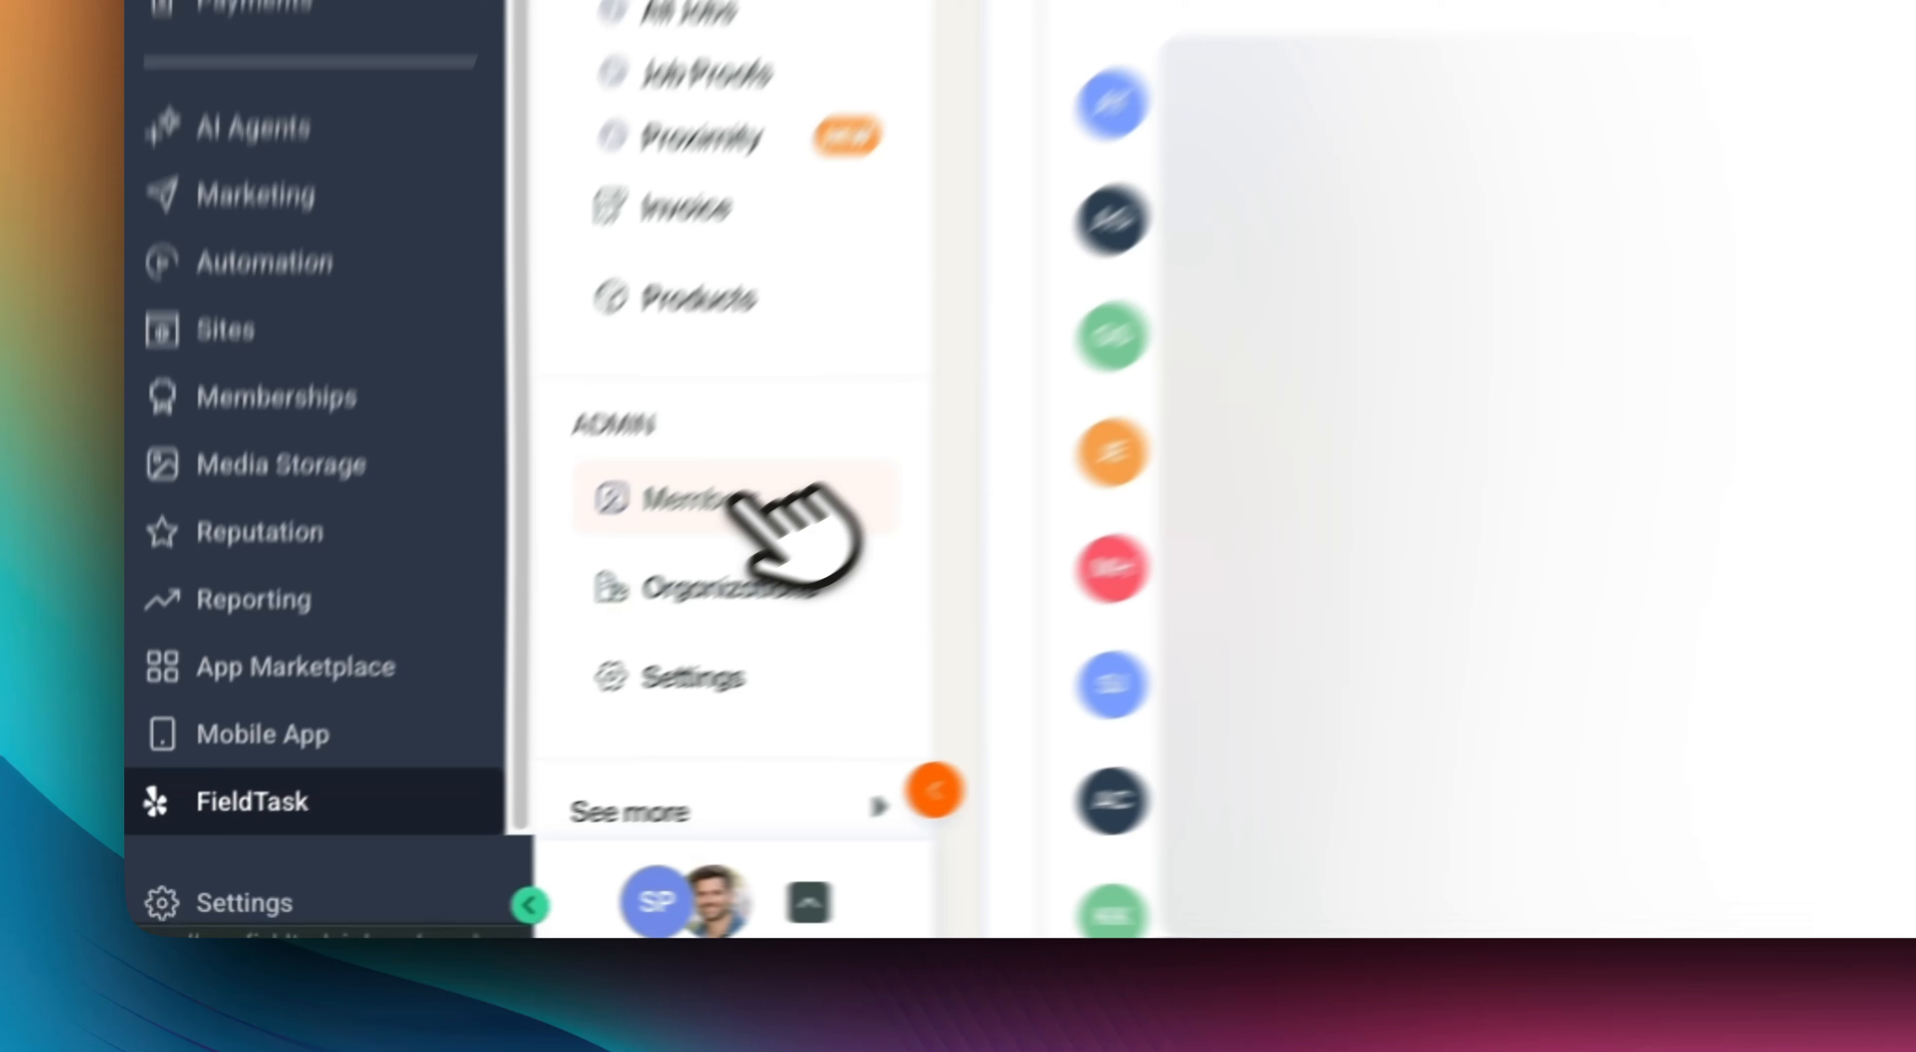
Open the organization's Members list
click(417, 716)
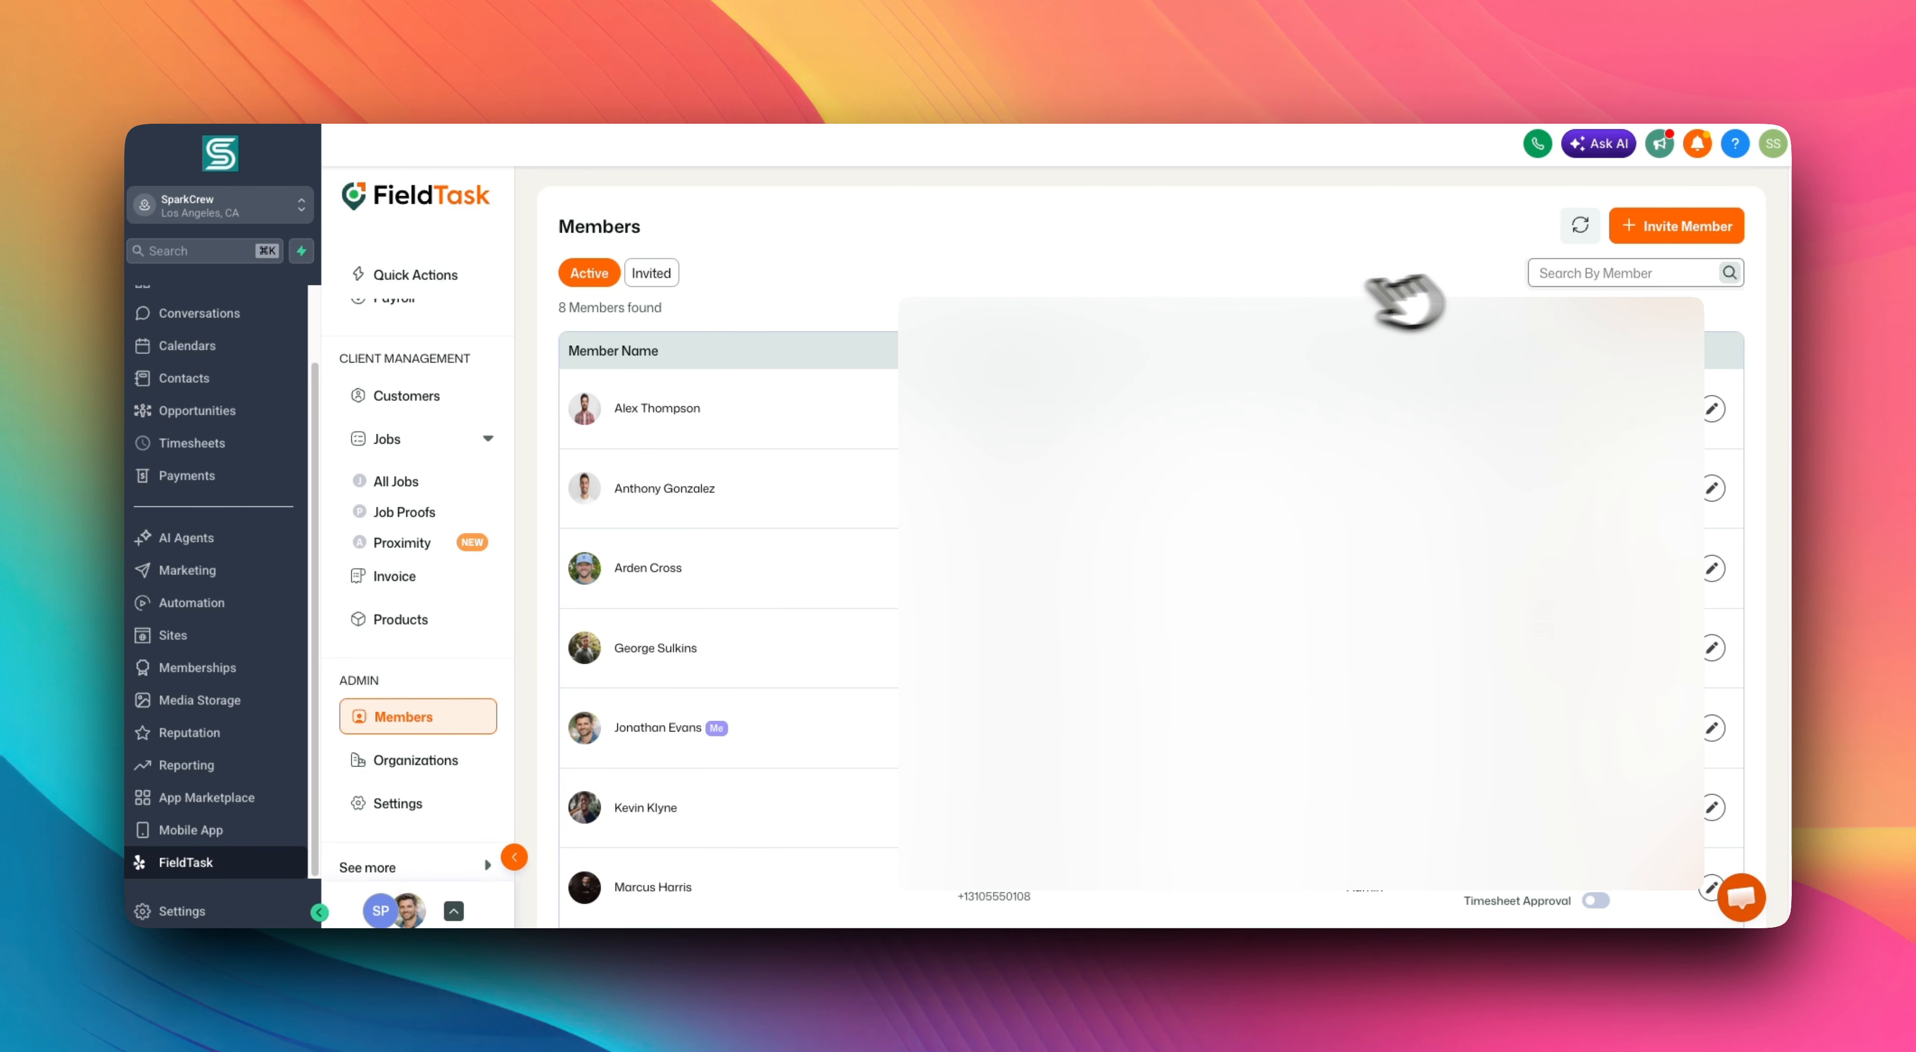
View the Invite team members list and the email-based Member invitation form without inviting anyone, and return to the Members list
click(1599, 227)
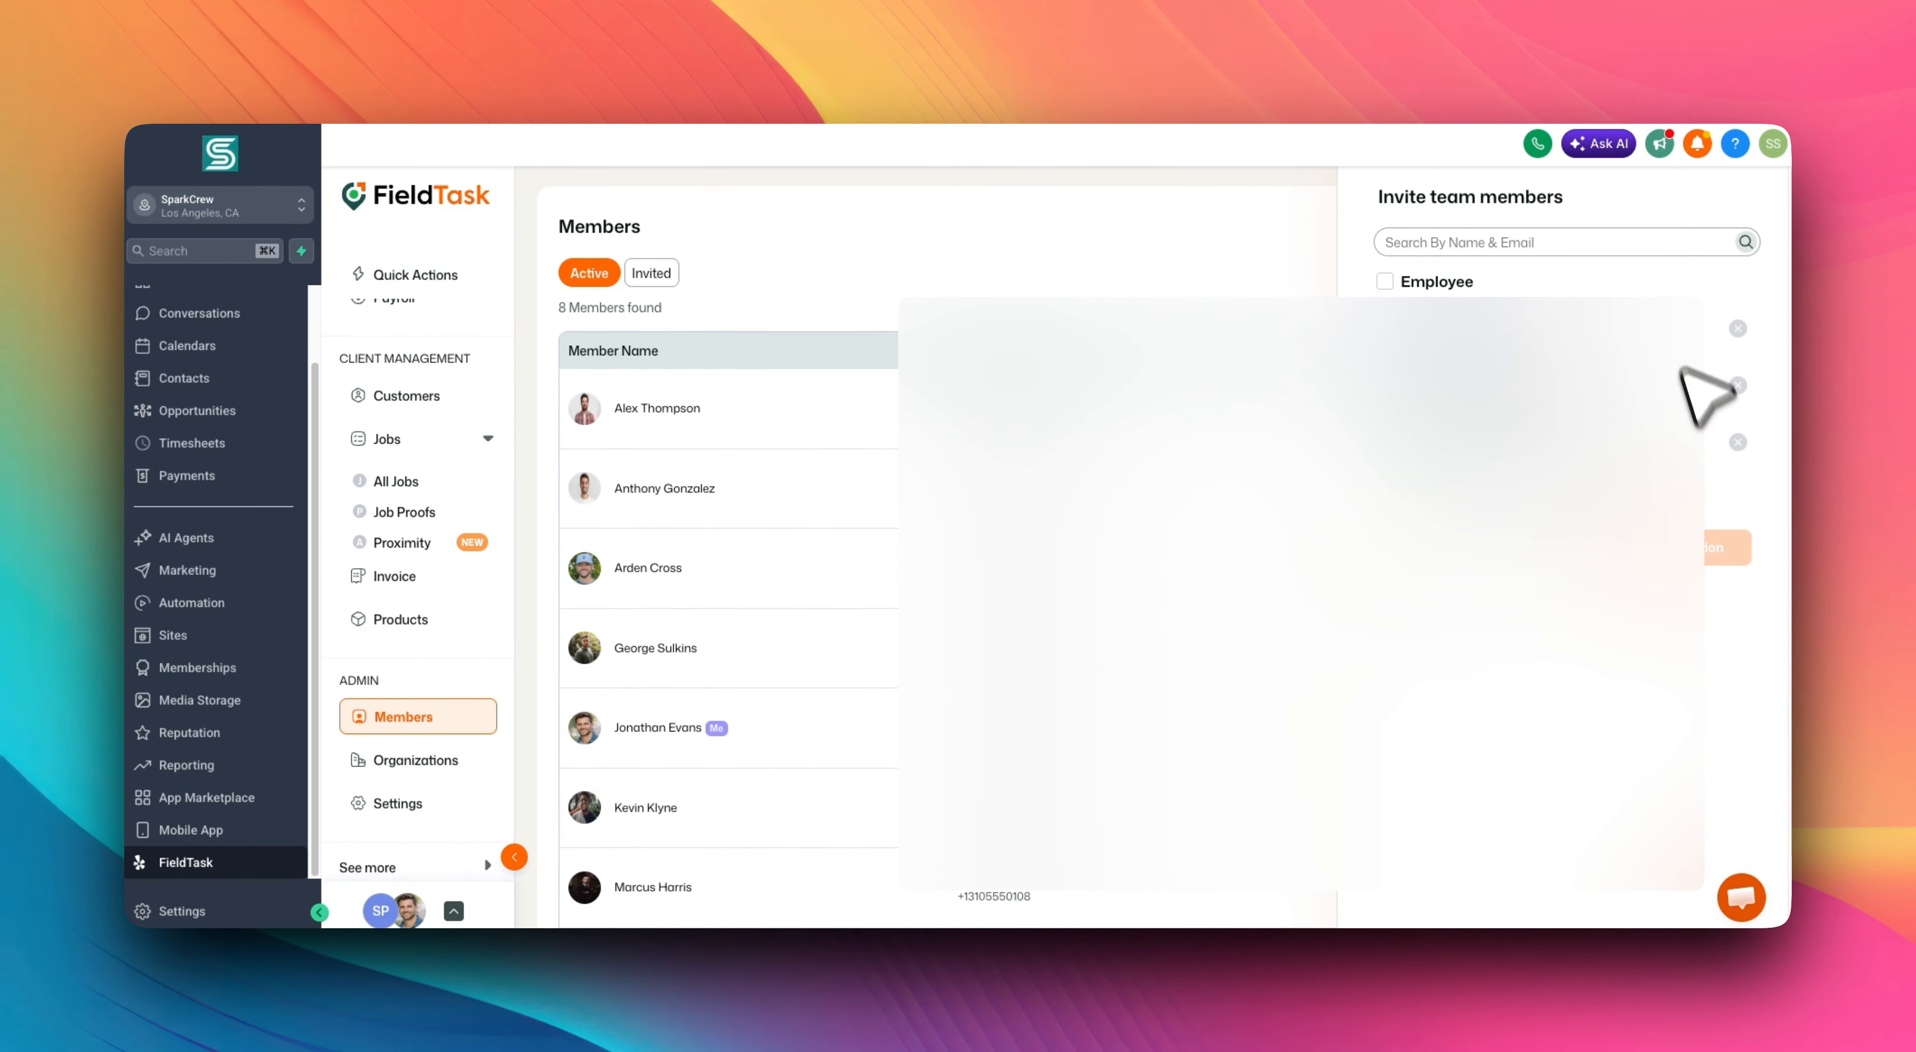
click(1241, 256)
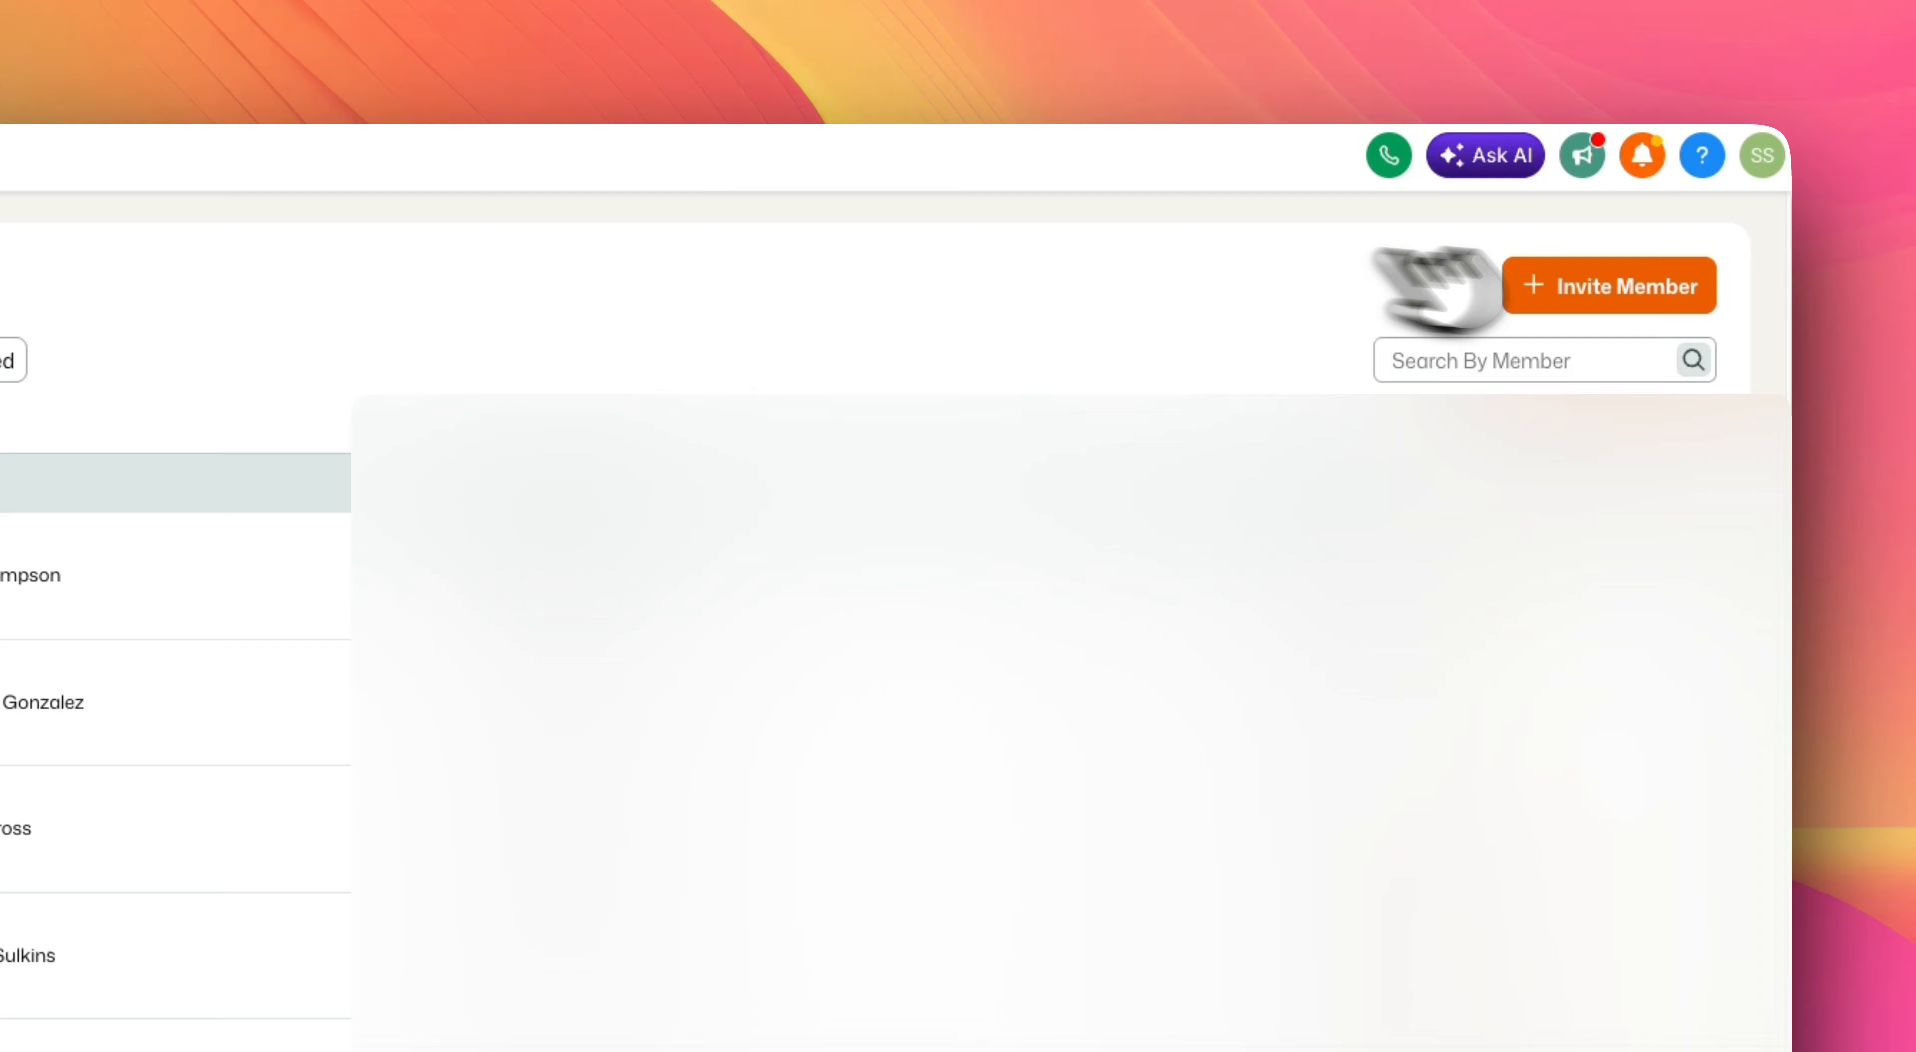
click(1606, 288)
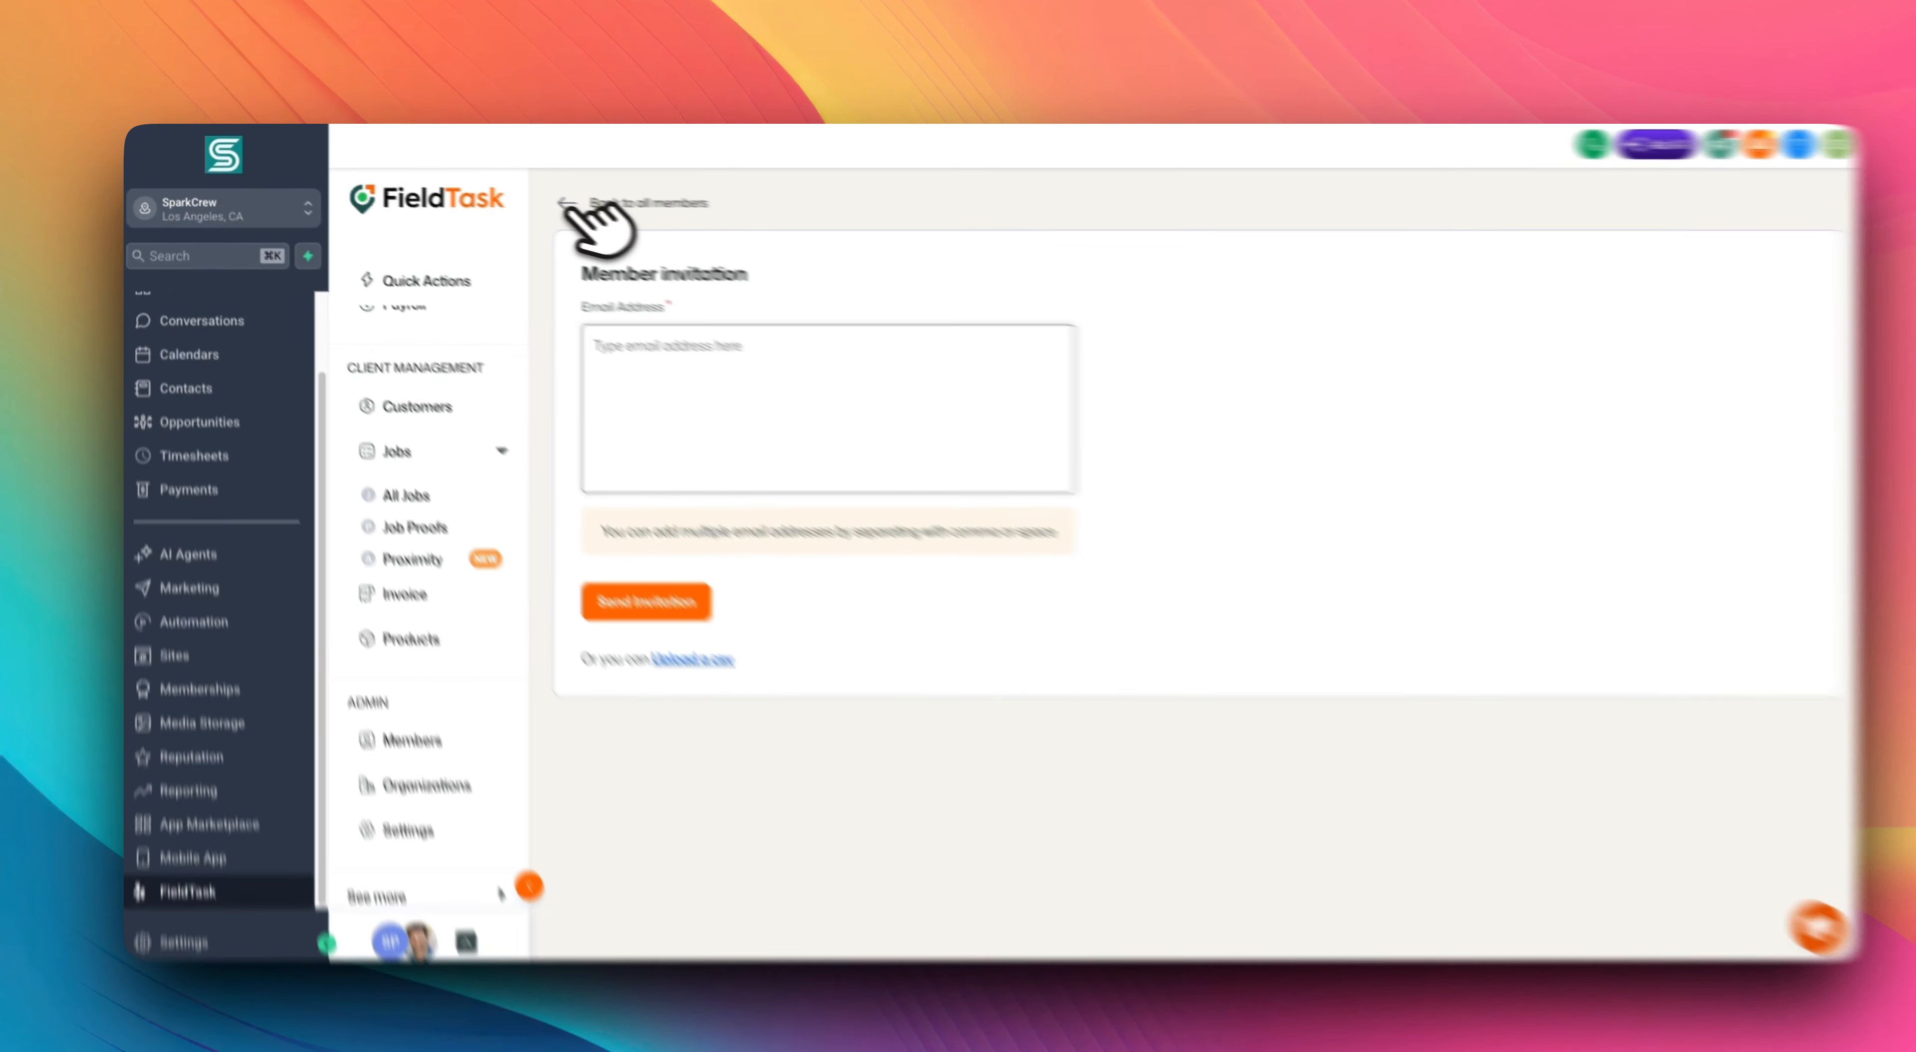
click(572, 201)
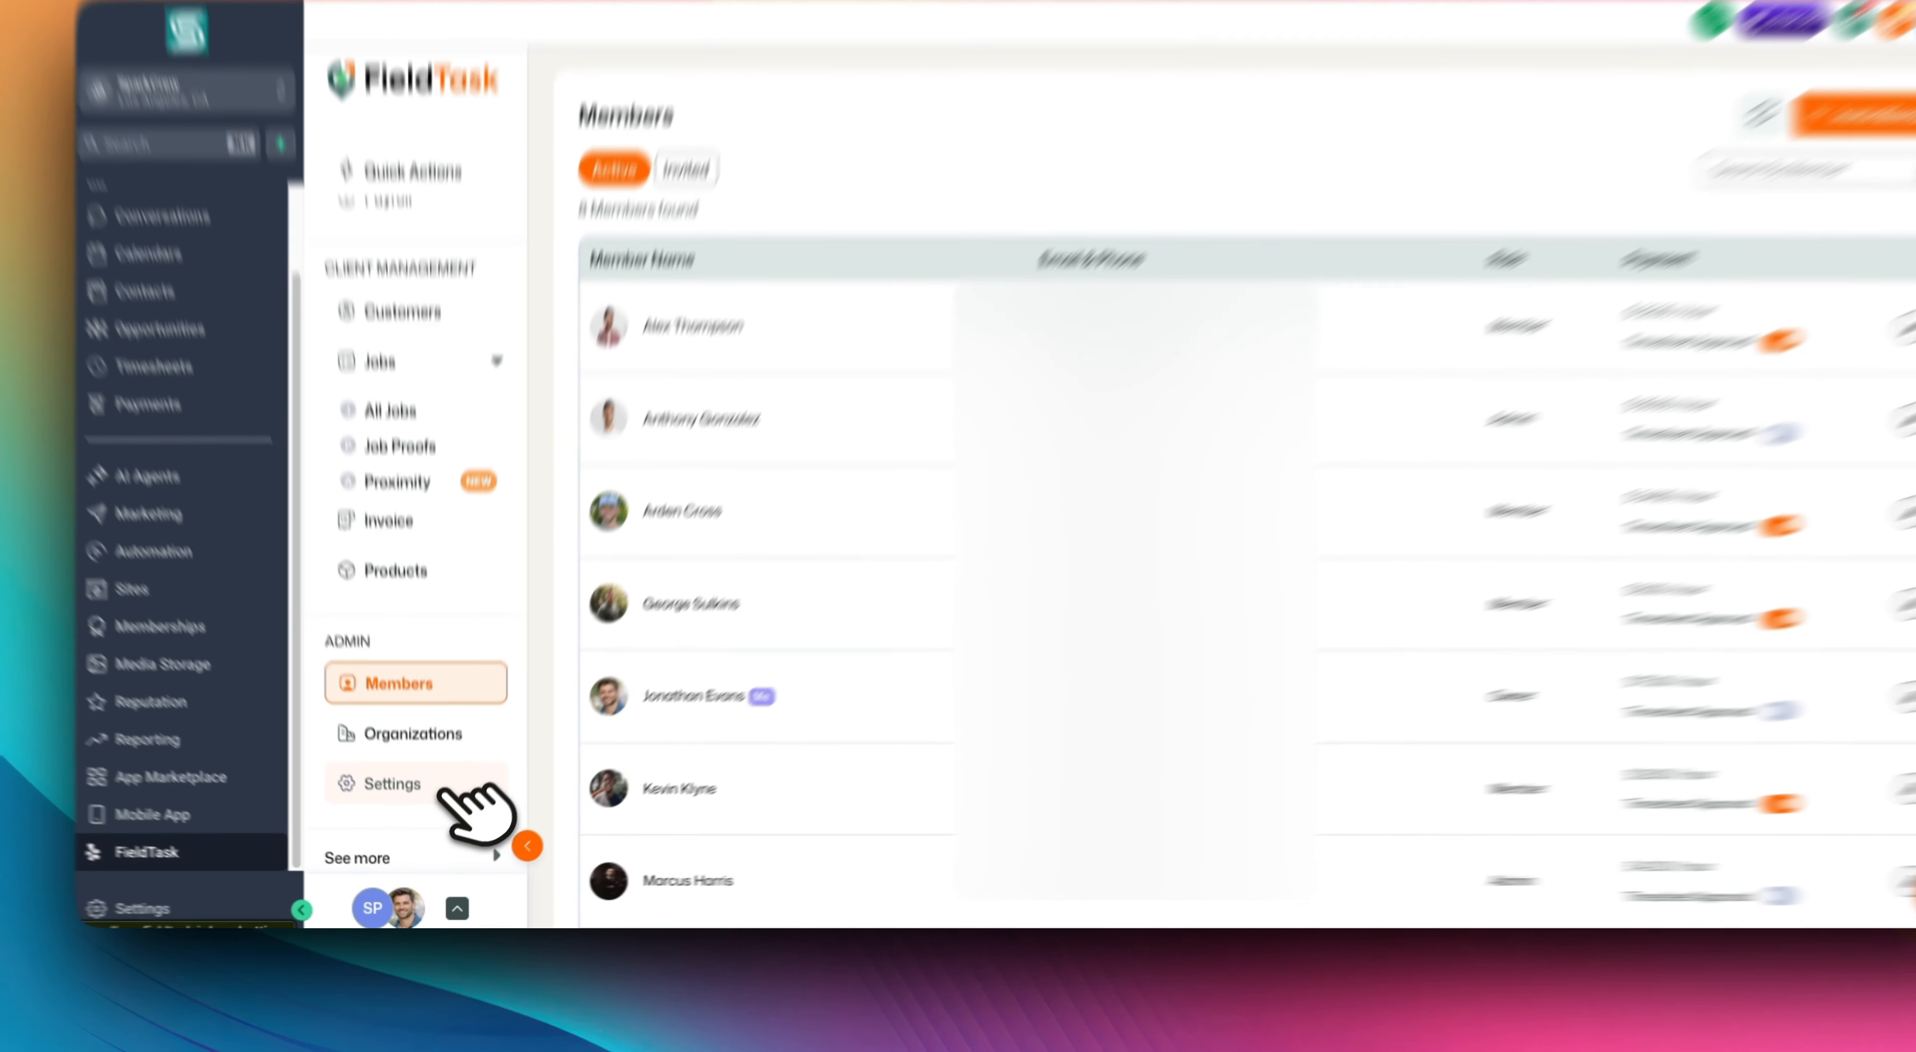
Open the Date & Time settings, view the start day of week options, and return to the Settings overview
click(444, 787)
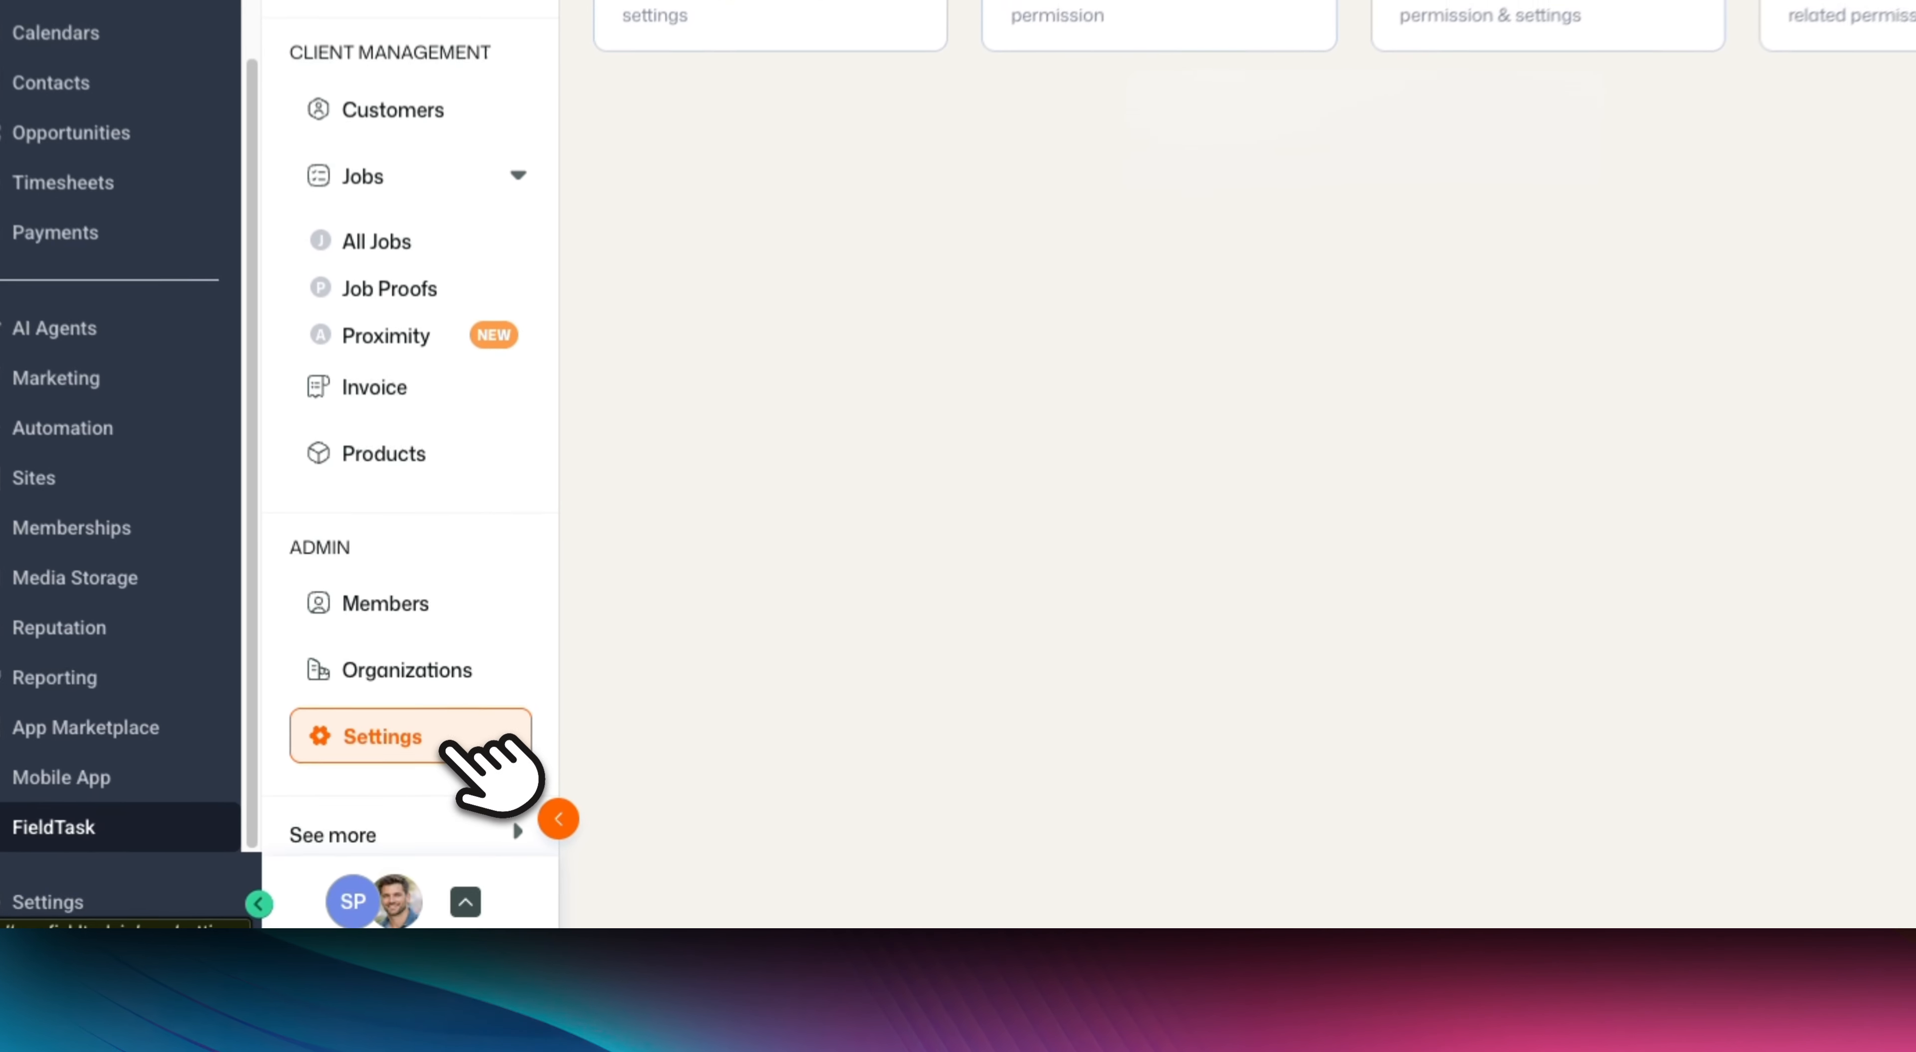
click(733, 230)
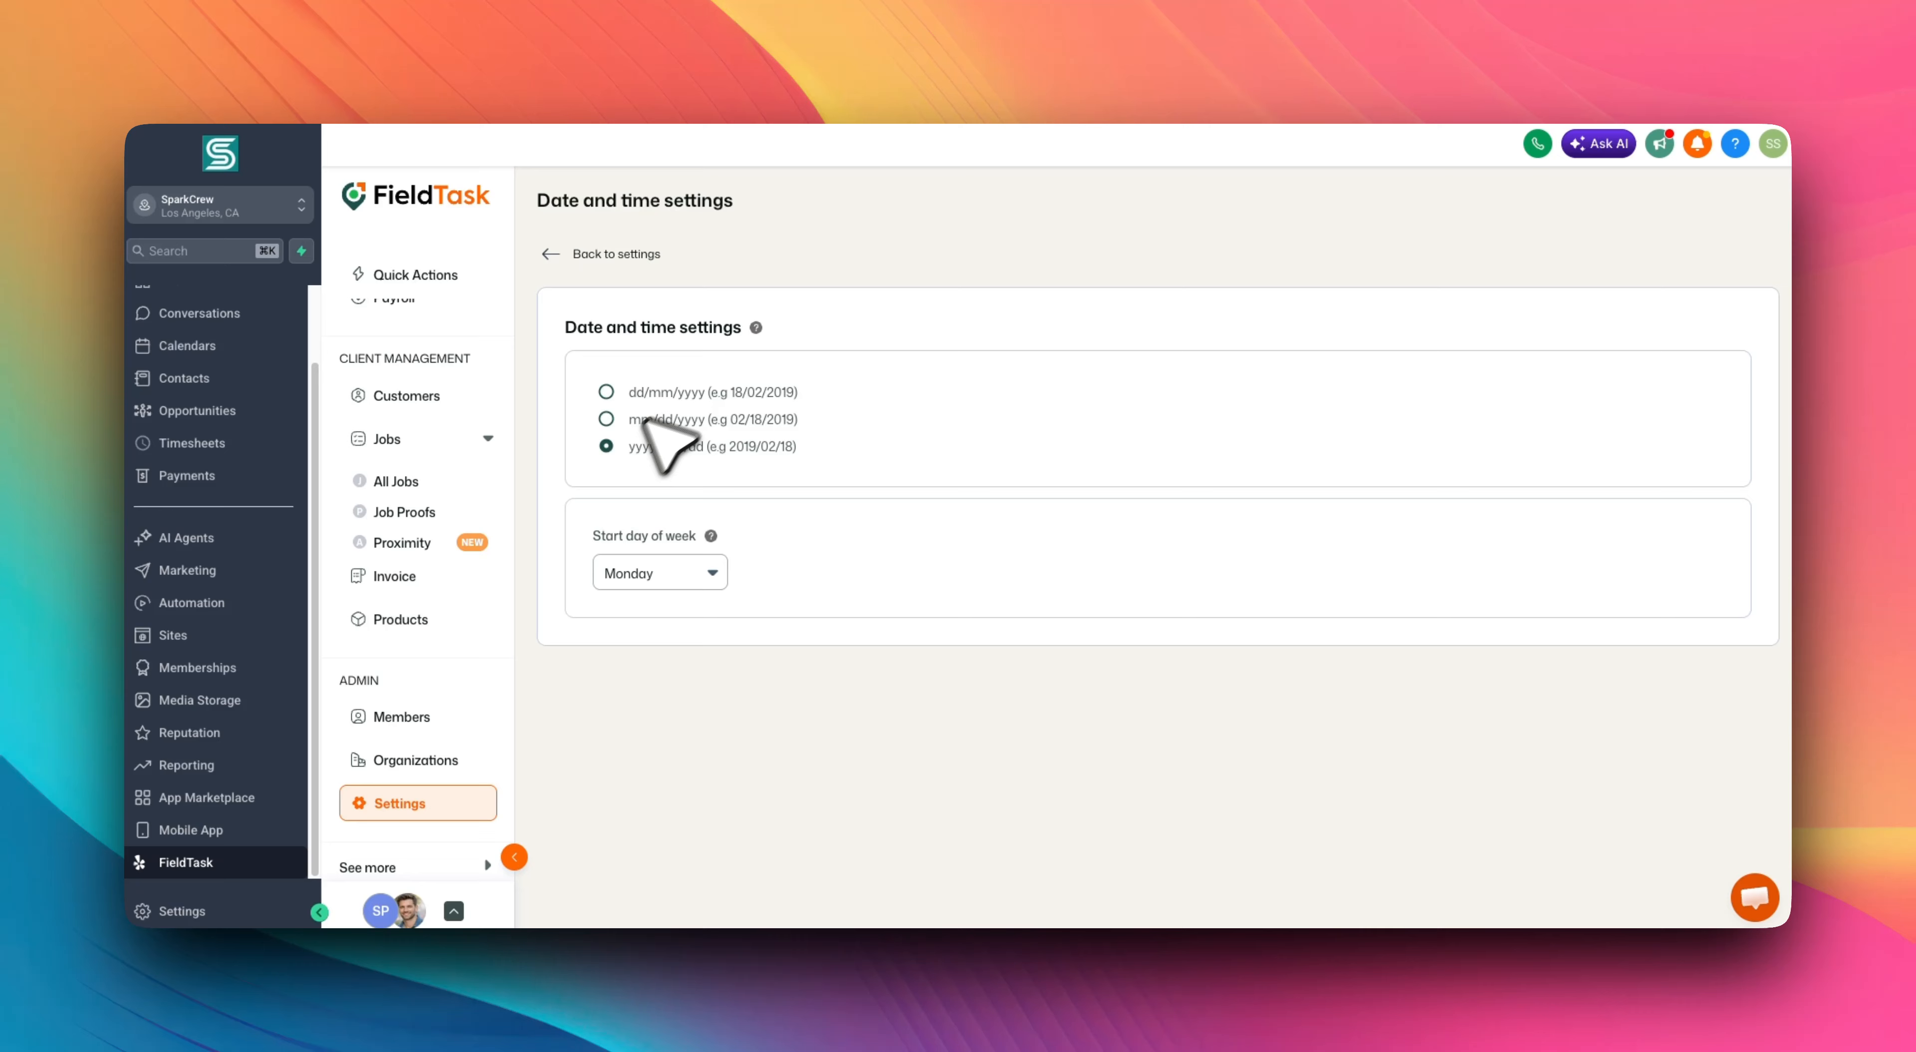
click(706, 573)
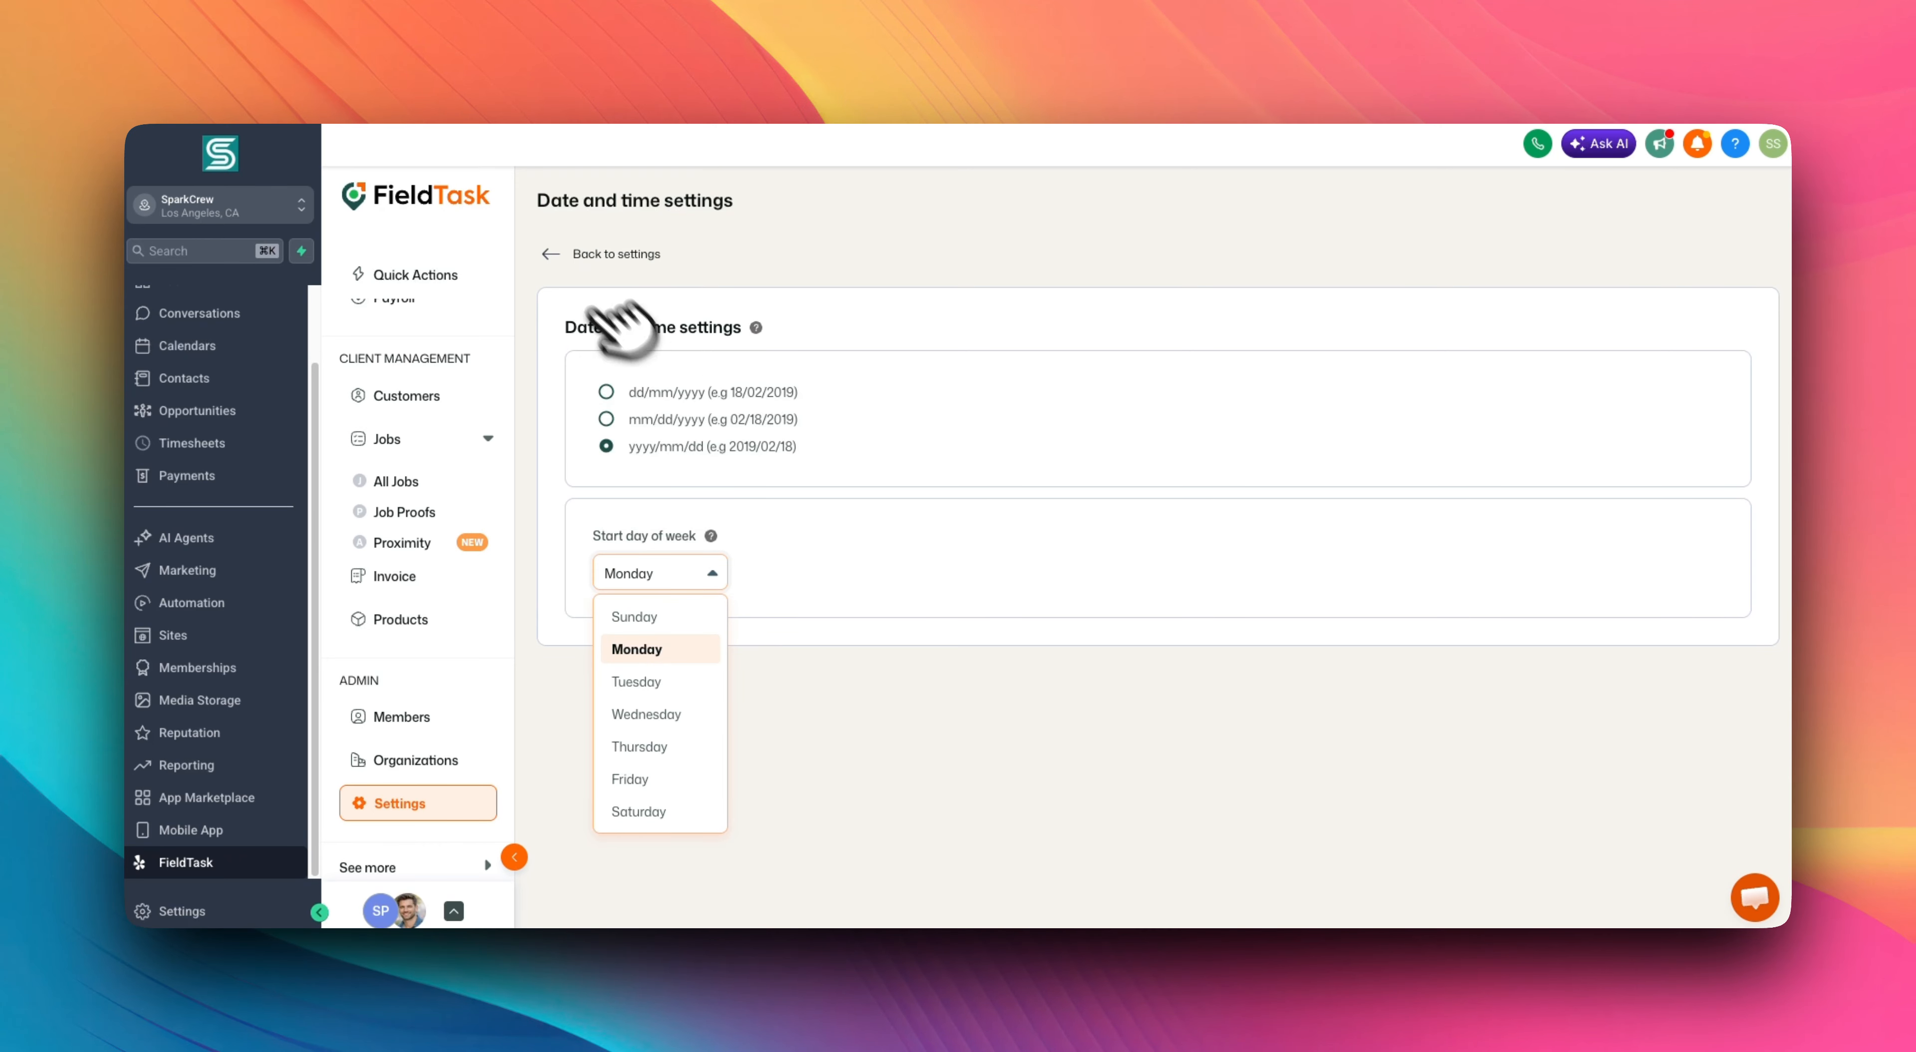
click(551, 253)
Turn Manual time on in the Timesheet settings, view the Timesheet Approval options, and return to the Settings overview
click(888, 305)
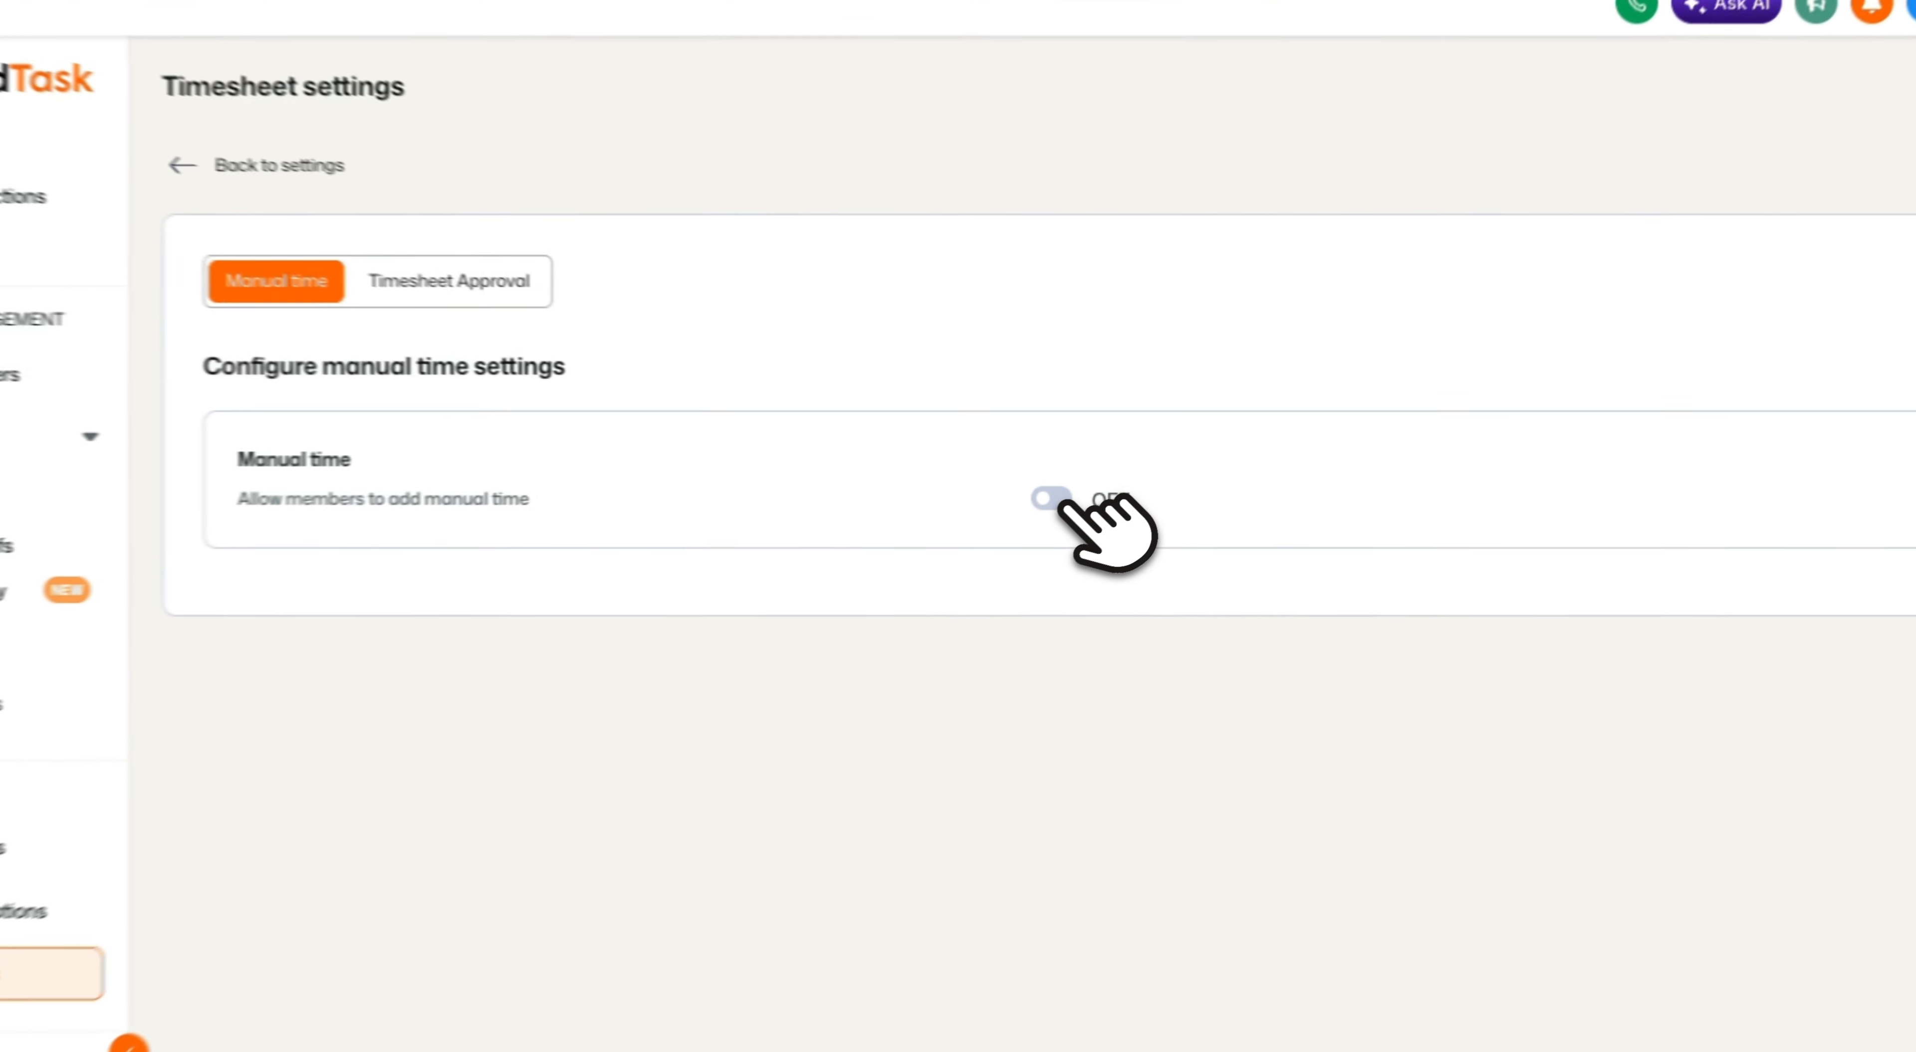
click(1061, 504)
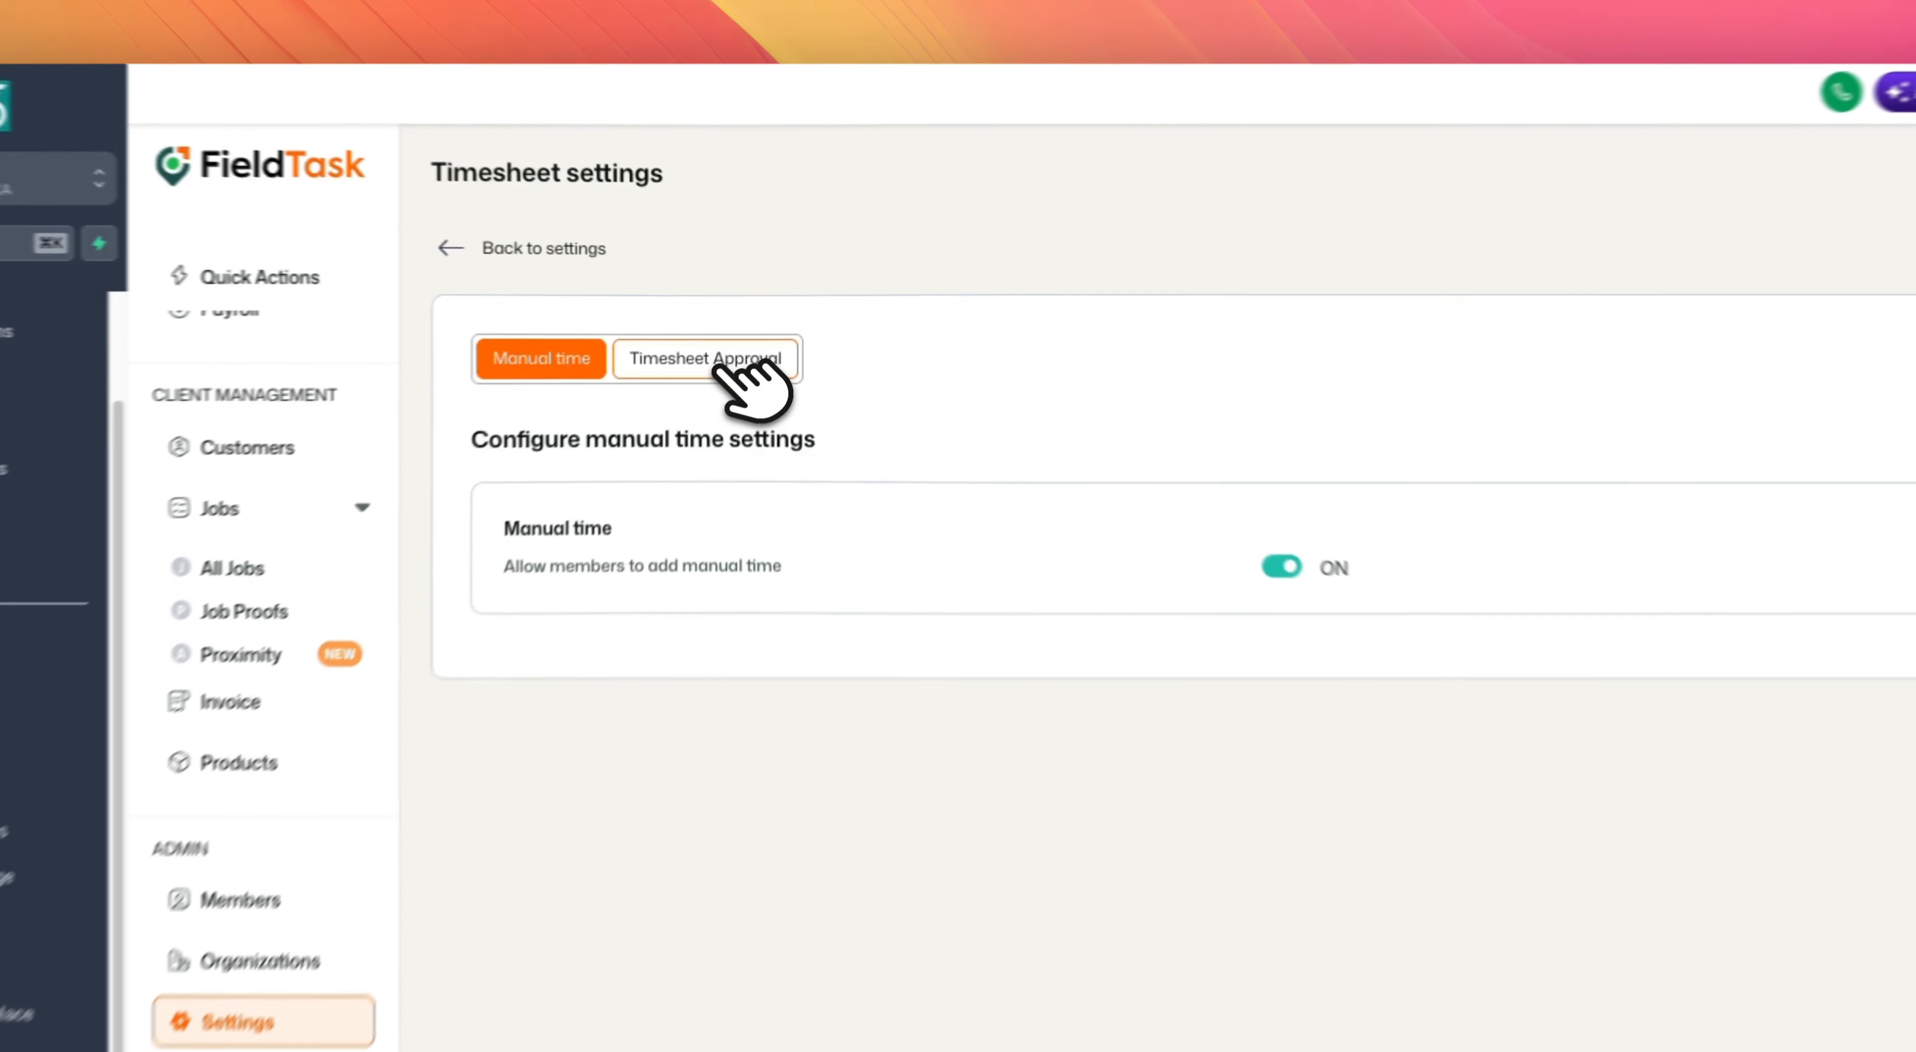
click(731, 332)
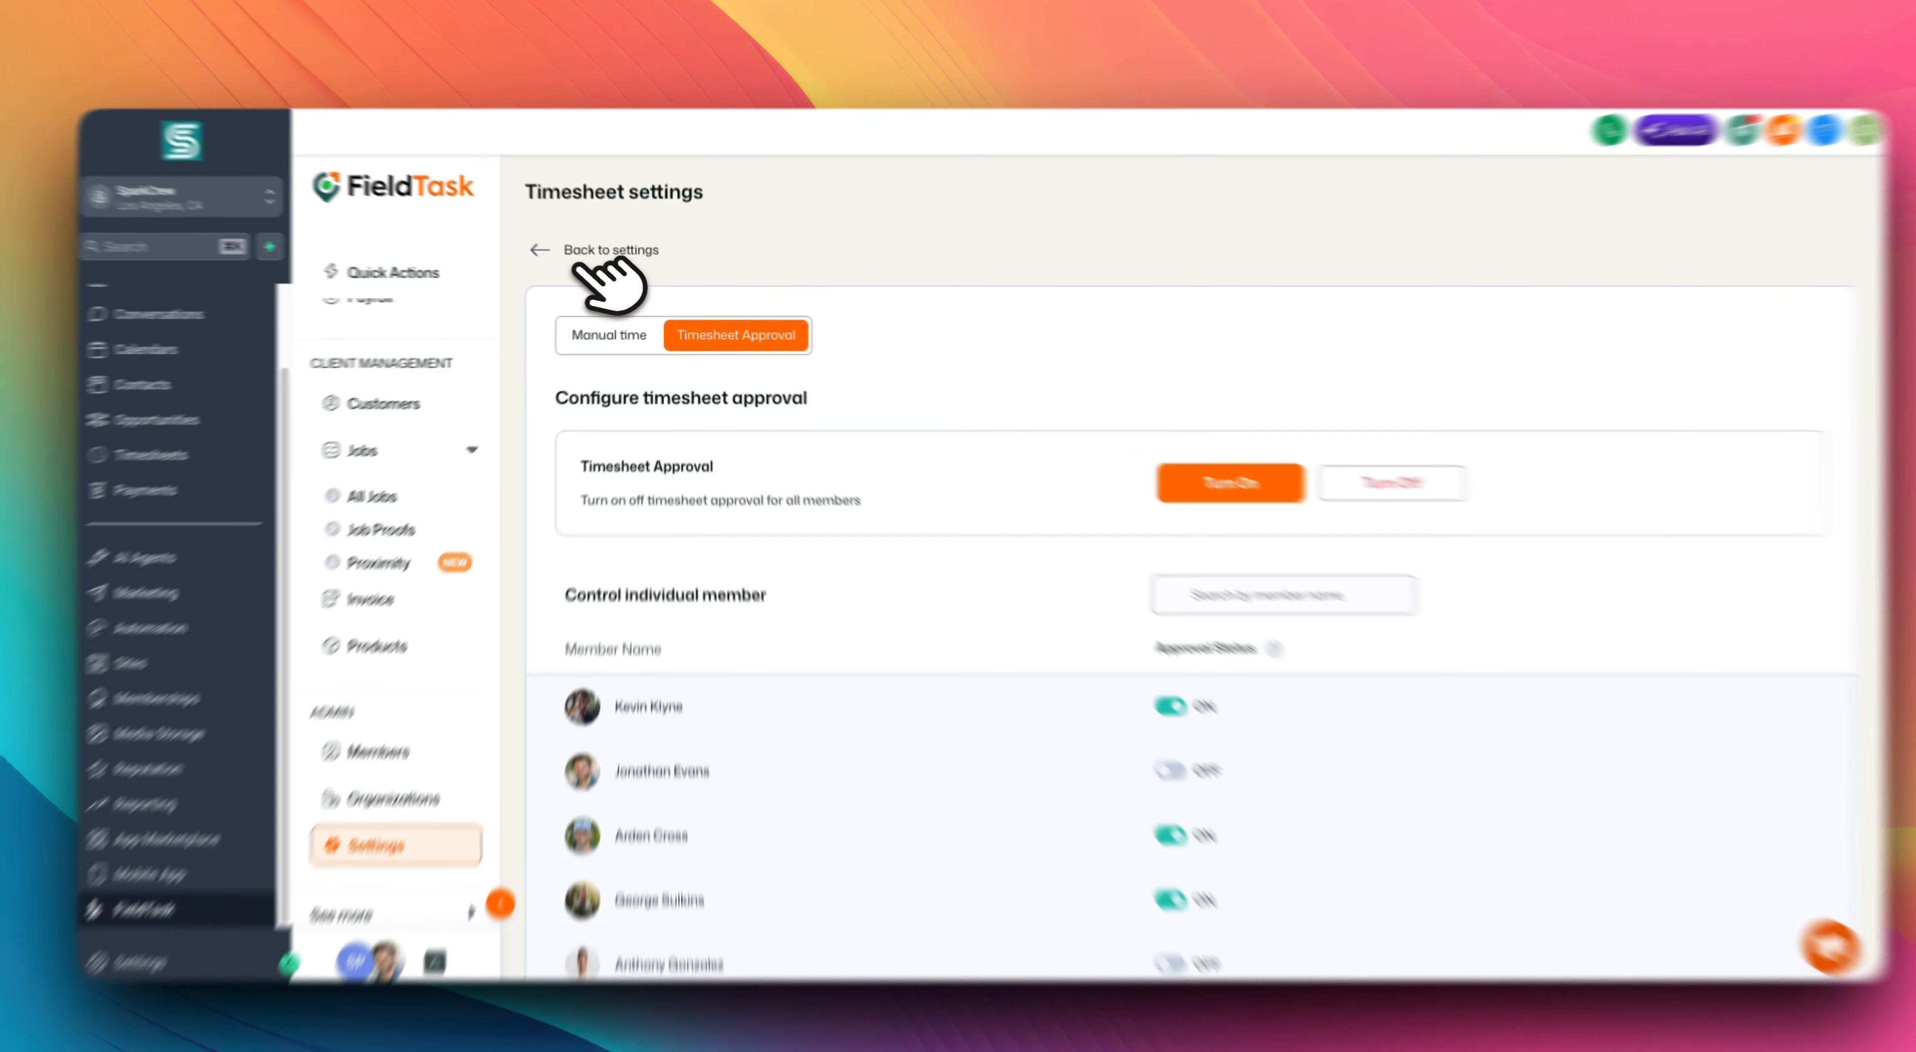
click(588, 253)
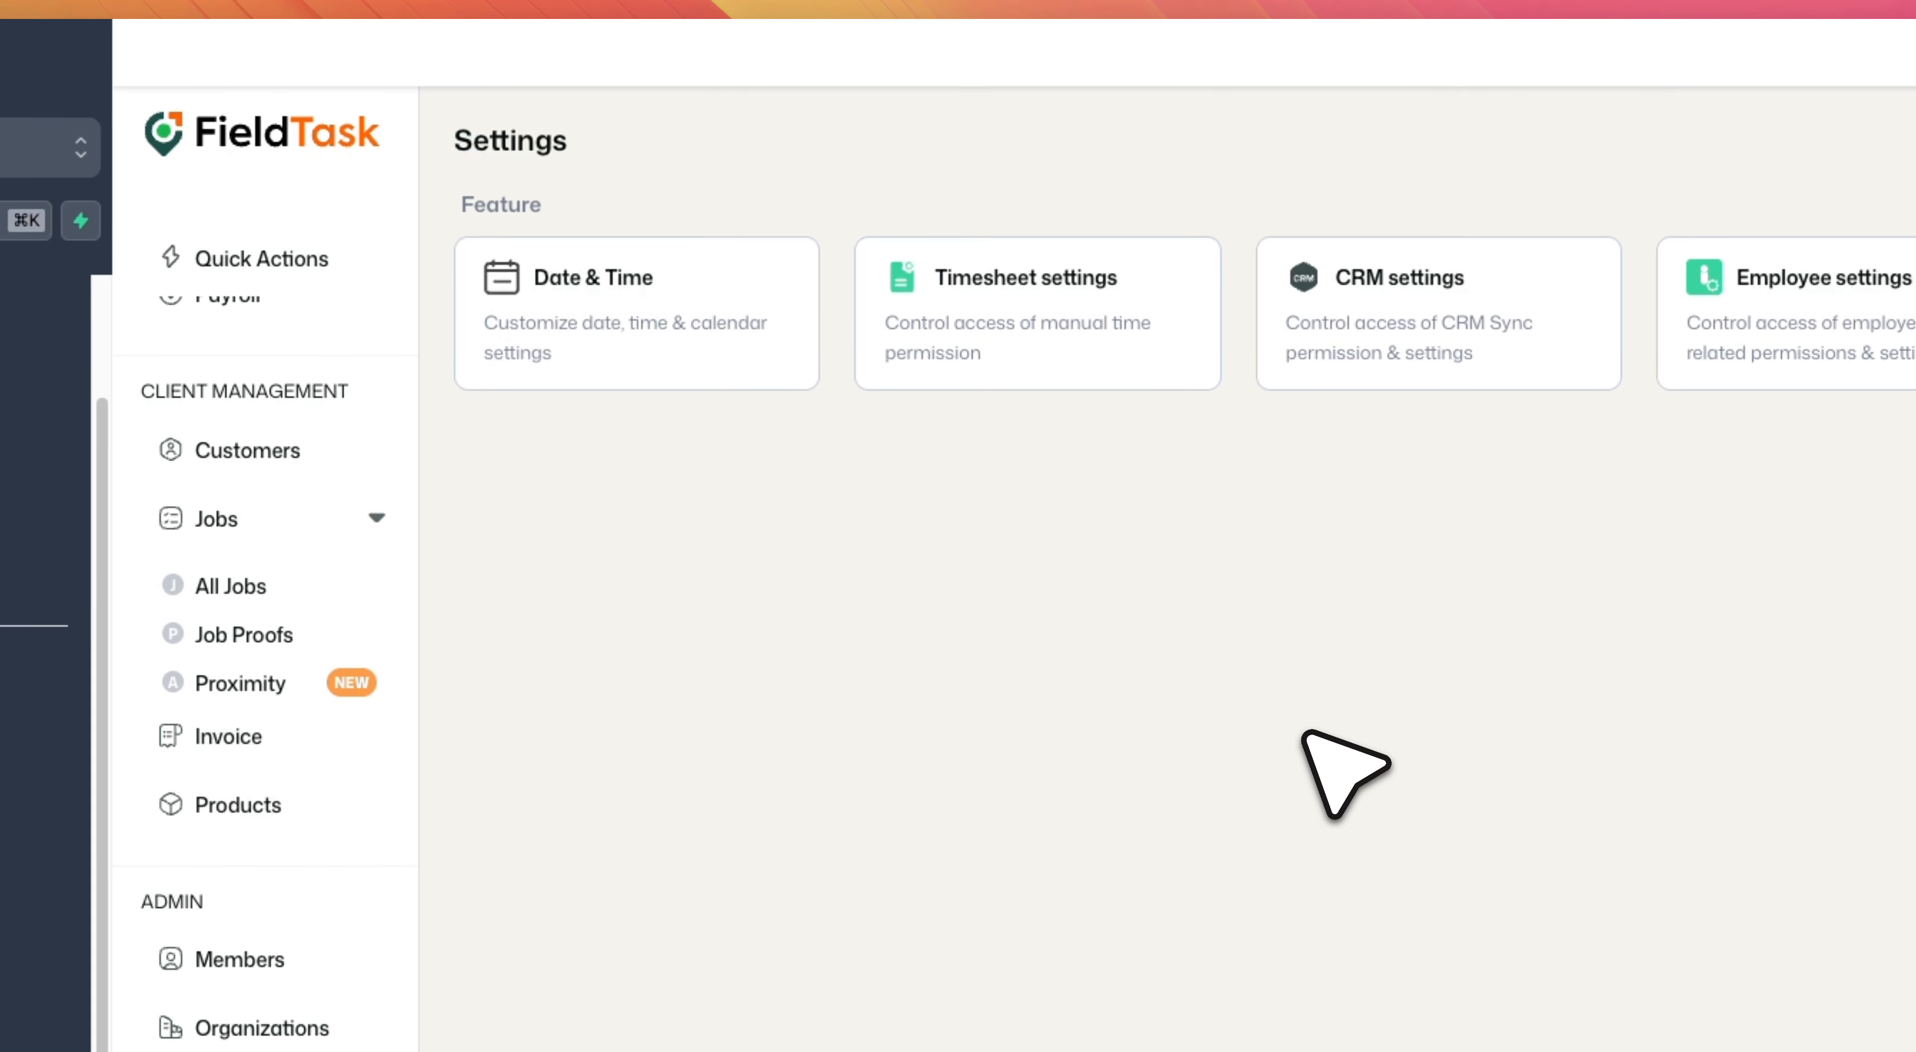